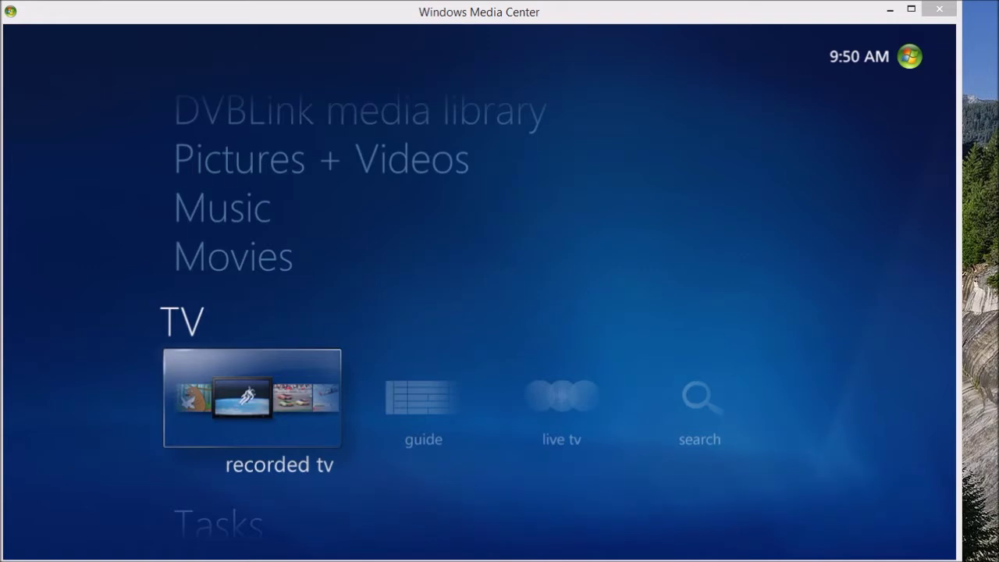
Open the TV guide, play Brioso -- Classical Music on channel 1.13, and return to the guide
{"action": "mouse_move", "coordinate": [821, 544]}
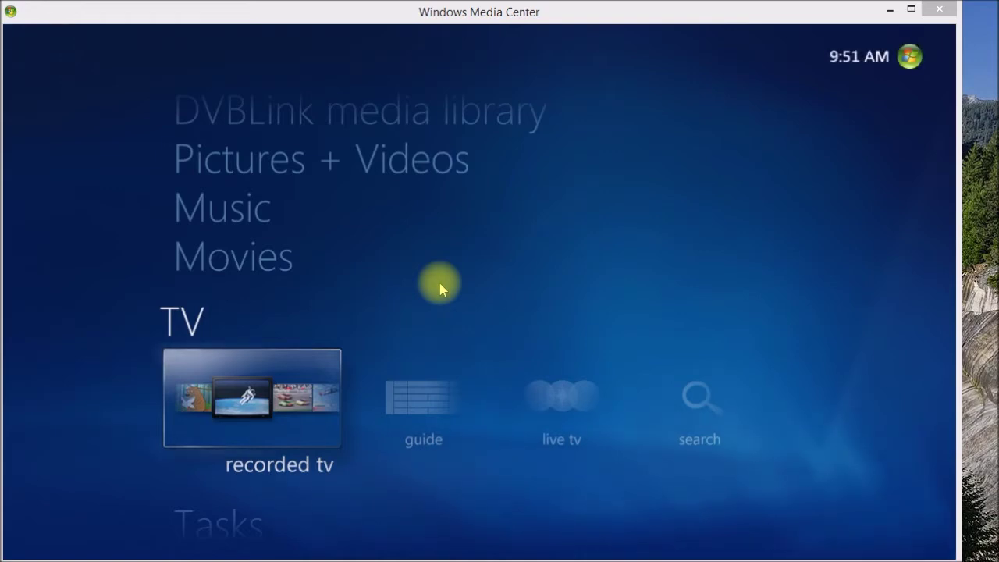
{"action": "left_click", "coordinate": [415, 399]}
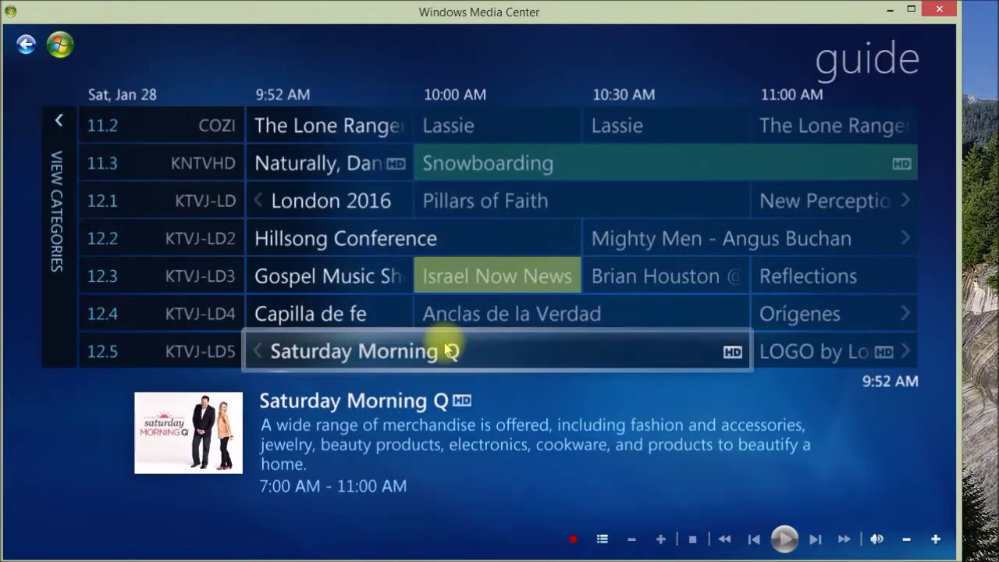
{"action": "scroll", "coordinate": [445, 351], "scroll_direction": "up", "scroll_amount": 5}
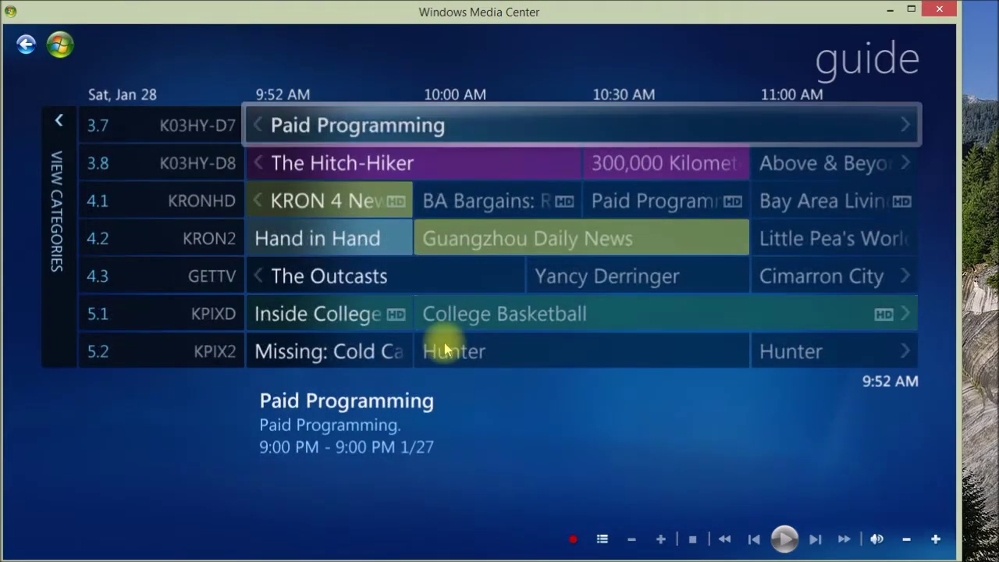
{"action": "scroll", "coordinate": [444, 348], "scroll_direction": "up", "scroll_amount": 13}
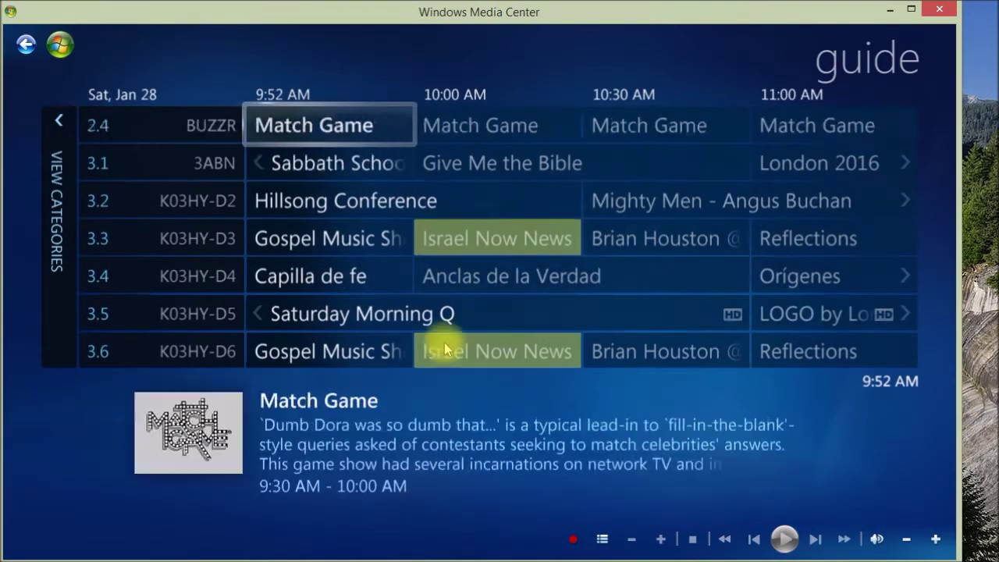
{"action": "scroll", "coordinate": [445, 344], "scroll_direction": "up", "scroll_amount": 4}
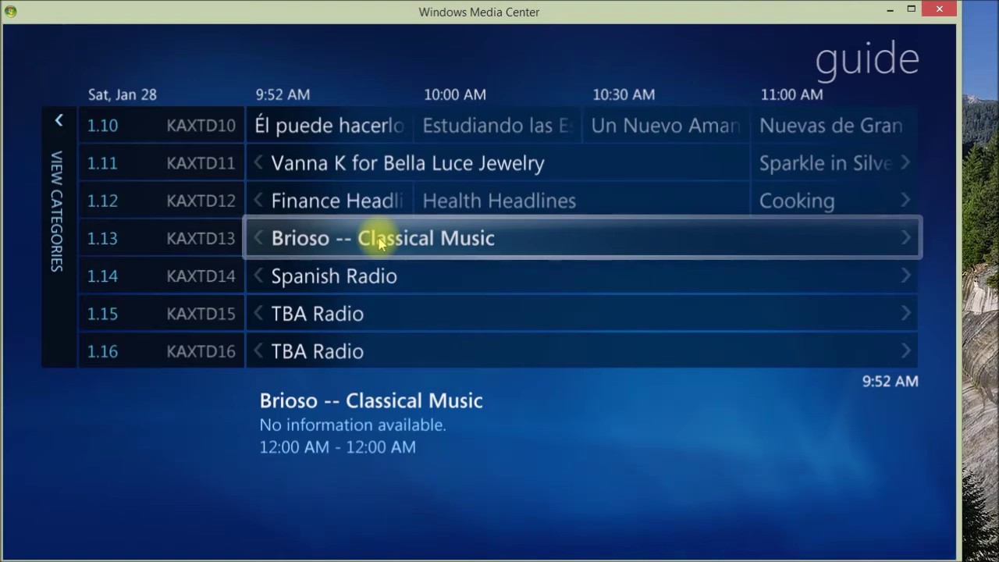
{"action": "left_click", "coordinate": [380, 243]}
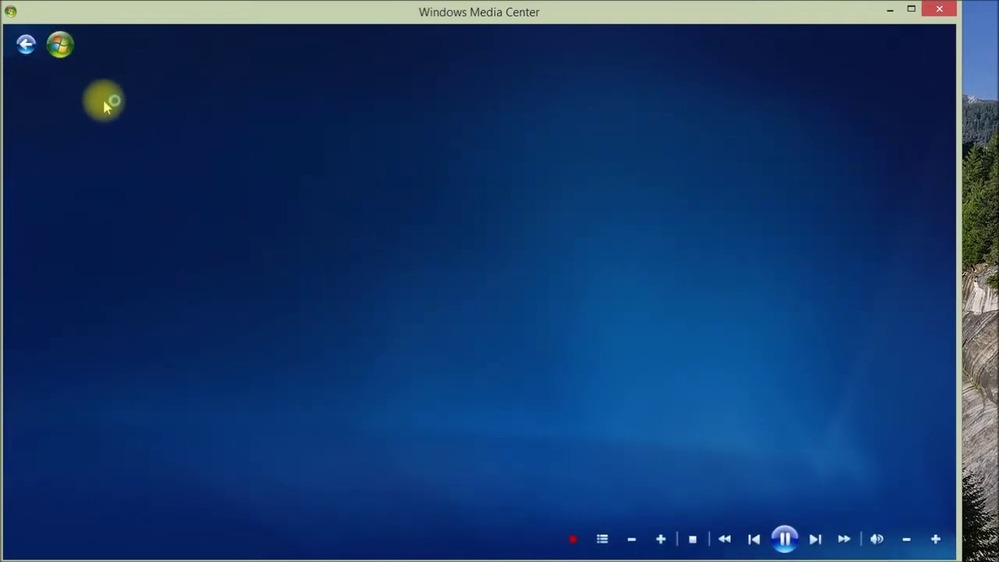
{"action": "left_click", "coordinate": [27, 48]}
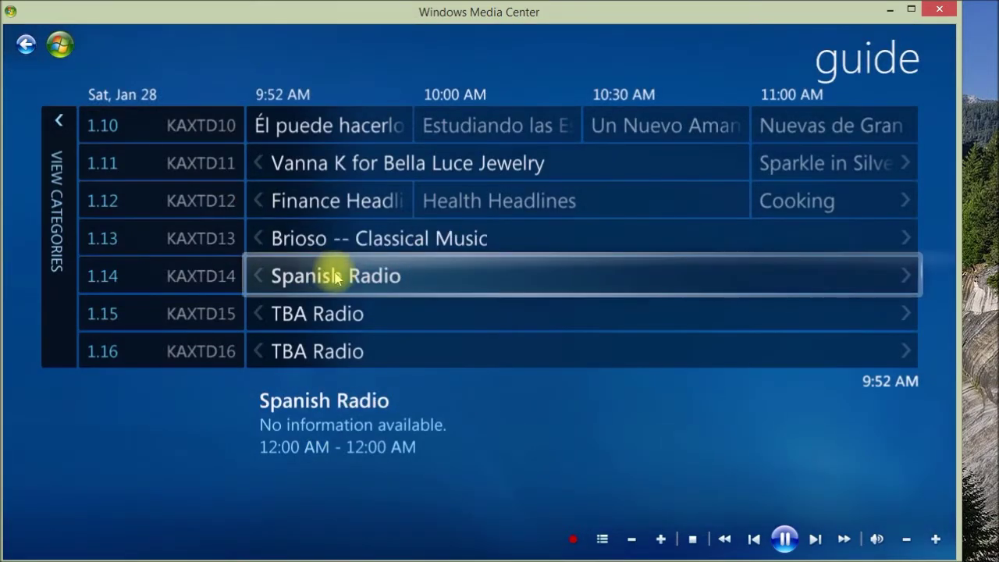
Browse past the radio channels in the guide and play The Hitch-Hiker on channel 3.8
{"action": "scroll", "coordinate": [411, 346], "scroll_direction": "down", "scroll_amount": 2}
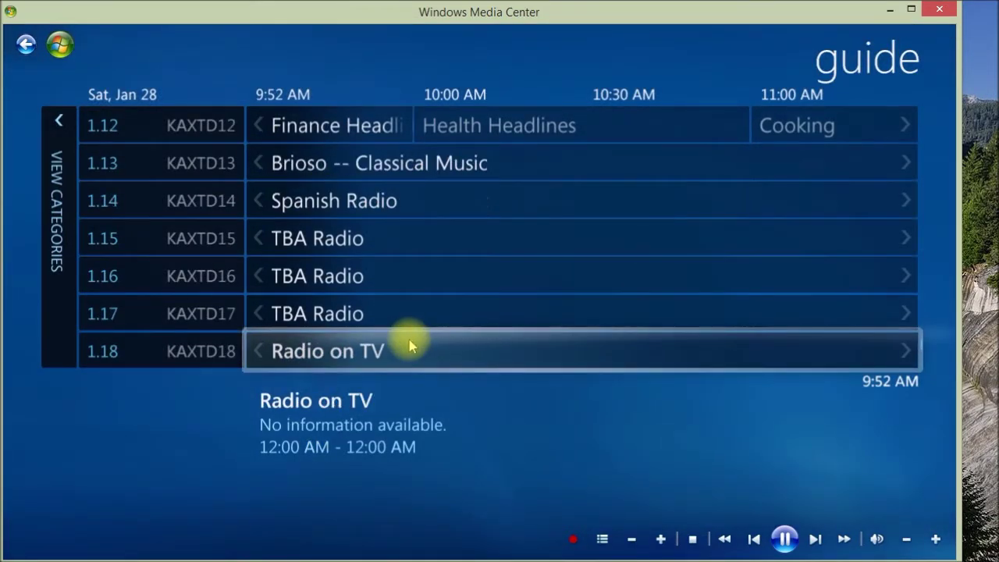
{"action": "scroll", "coordinate": [411, 346], "scroll_direction": "down", "scroll_amount": 1}
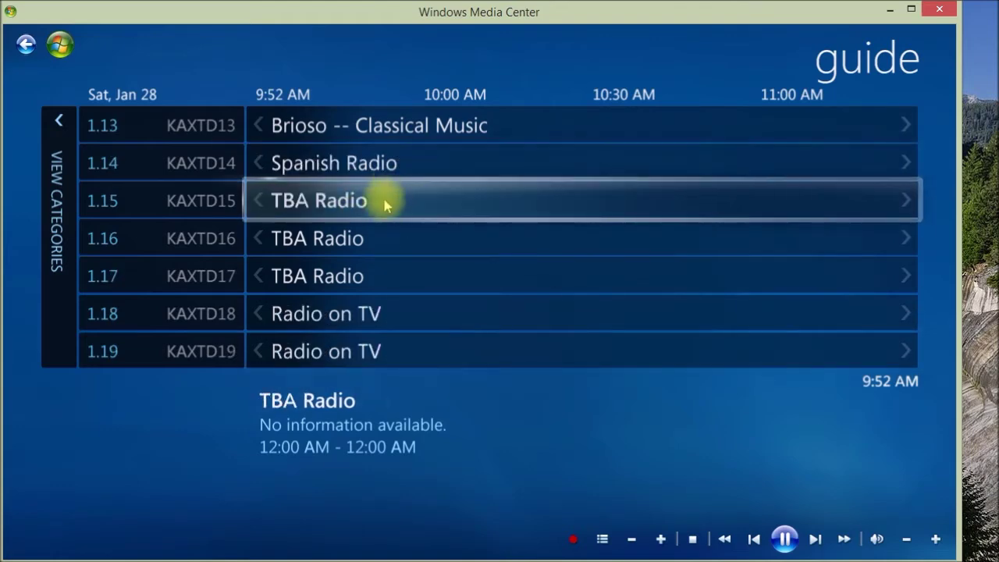
{"action": "scroll", "coordinate": [382, 242], "scroll_direction": "down", "scroll_amount": 4}
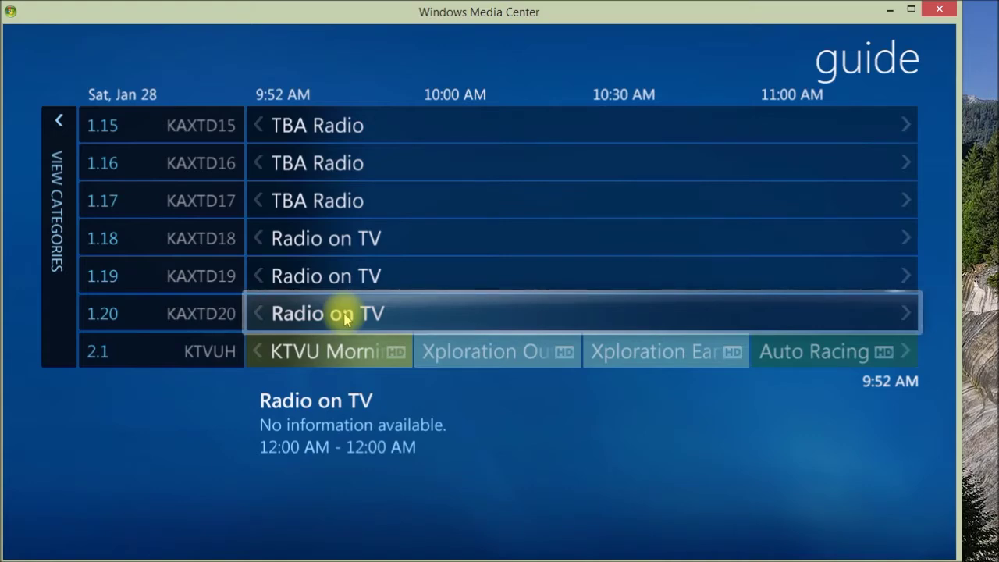
{"action": "scroll", "coordinate": [344, 318], "scroll_direction": "down", "scroll_amount": 7}
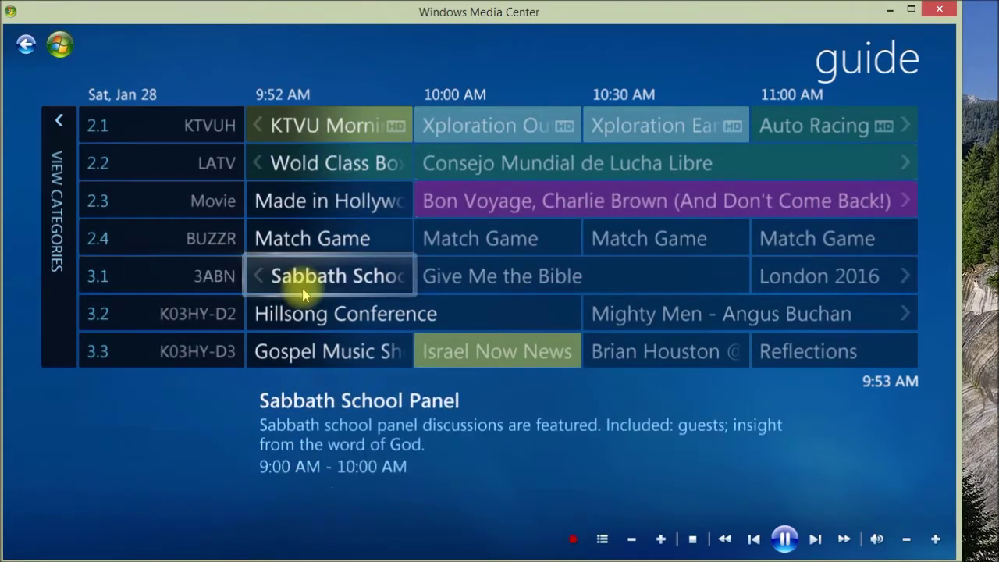
{"action": "scroll", "coordinate": [301, 318], "scroll_direction": "down", "scroll_amount": 3}
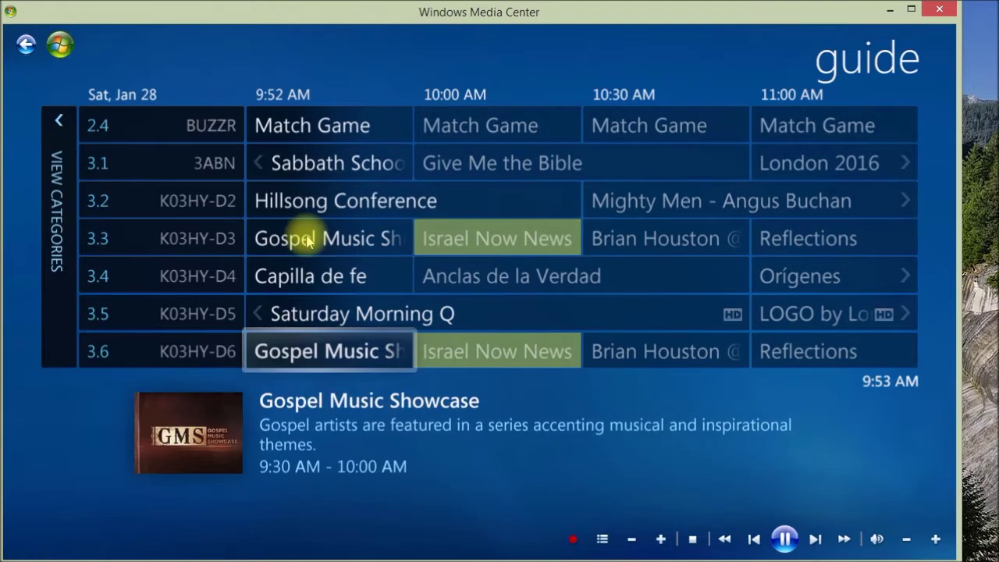
{"action": "scroll", "coordinate": [250, 356], "scroll_direction": "down", "scroll_amount": 4}
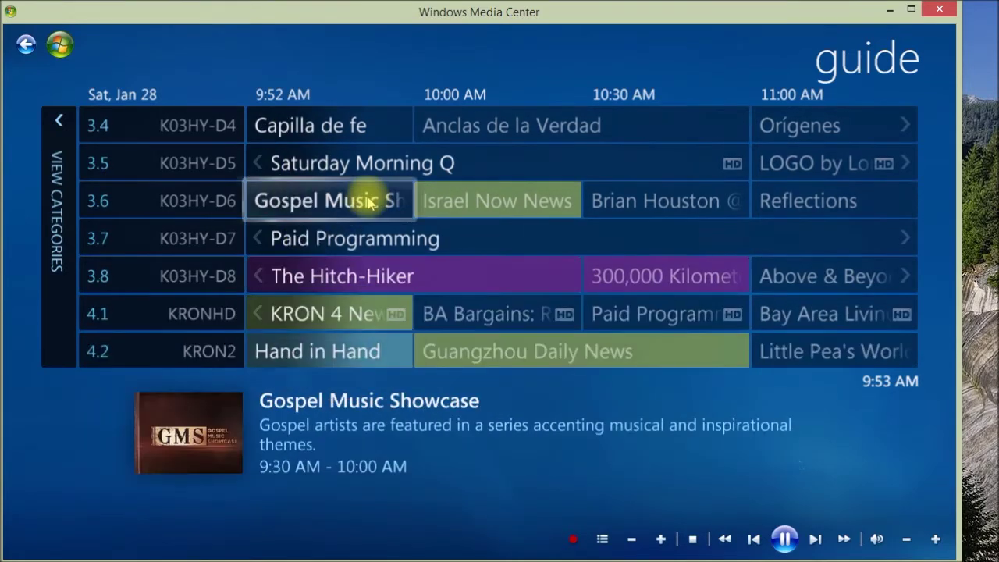
{"action": "left_click", "coordinate": [283, 286]}
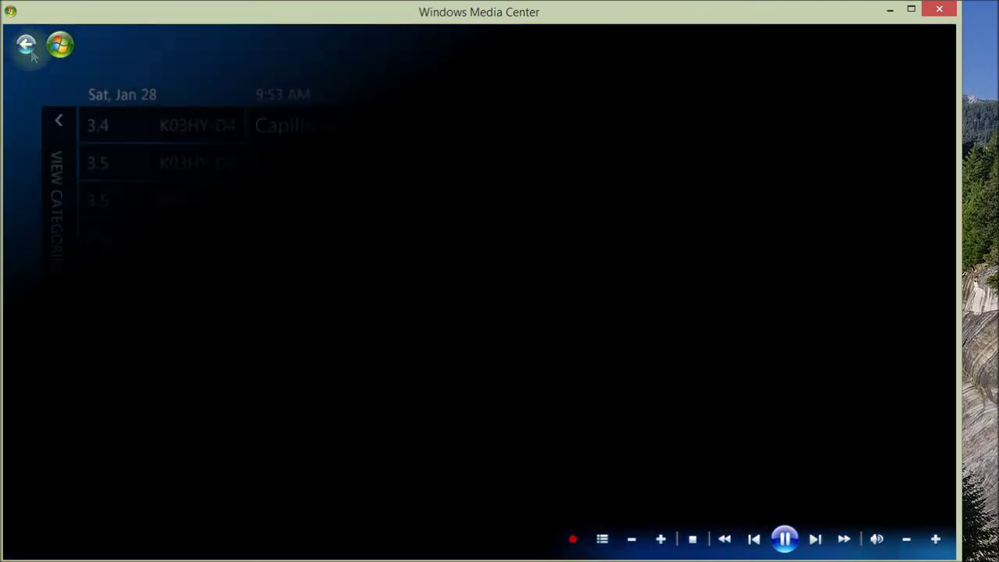
Play Kingdom of Jesus Christ on channel 8.1 from the guide, and return to the listings
{"action": "scroll", "coordinate": [320, 303], "scroll_direction": "down", "scroll_amount": 5}
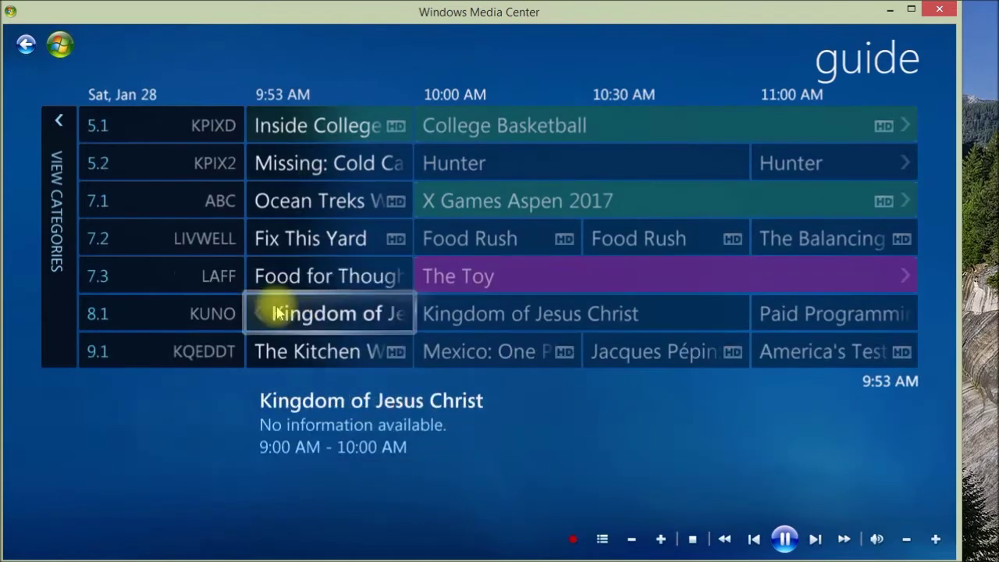
{"action": "left_click", "coordinate": [282, 313]}
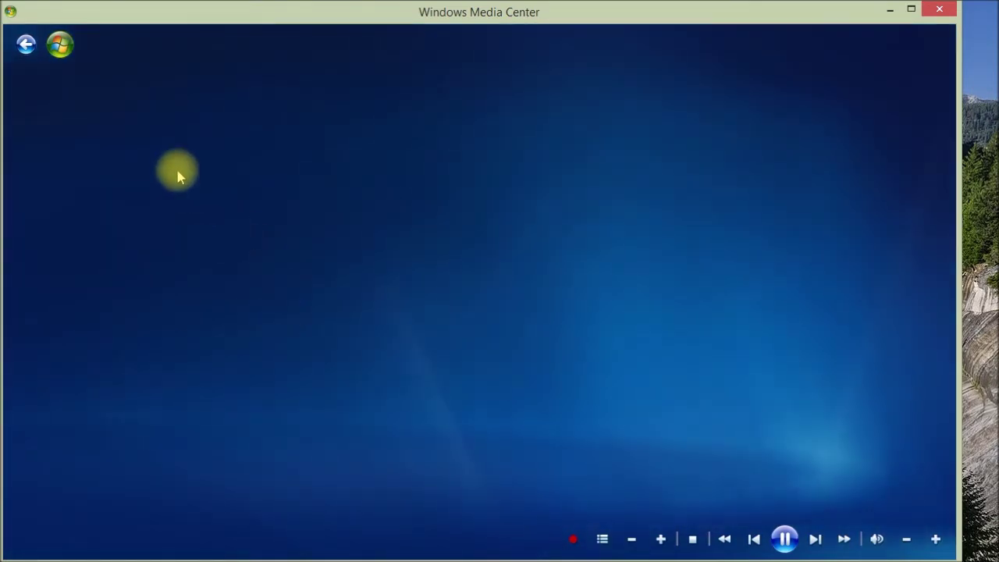
{"action": "left_click", "coordinate": [28, 51]}
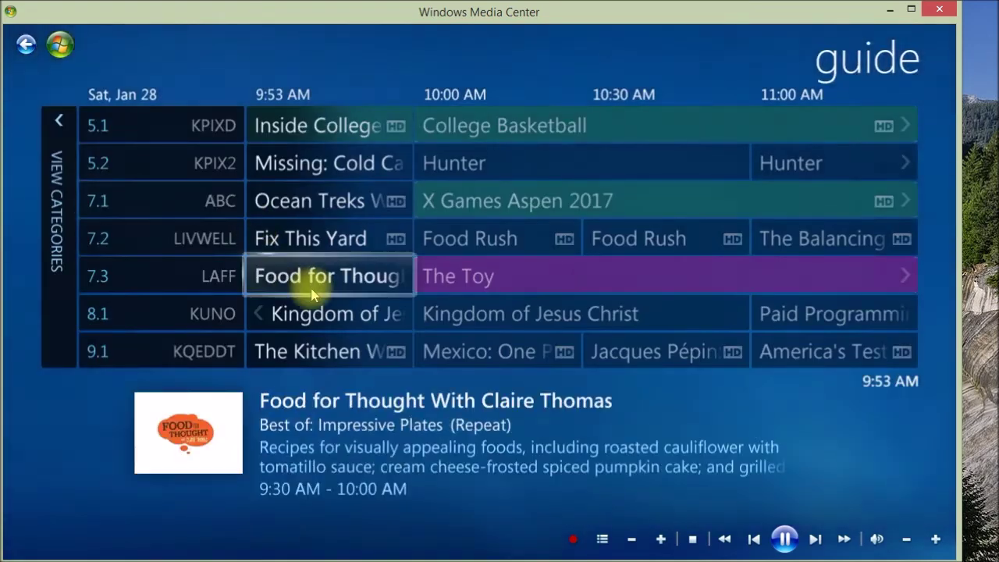
View the edit settings for channel 8.1 KUNO, and go back to the start menu without saving
{"action": "right_click", "coordinate": [193, 313]}
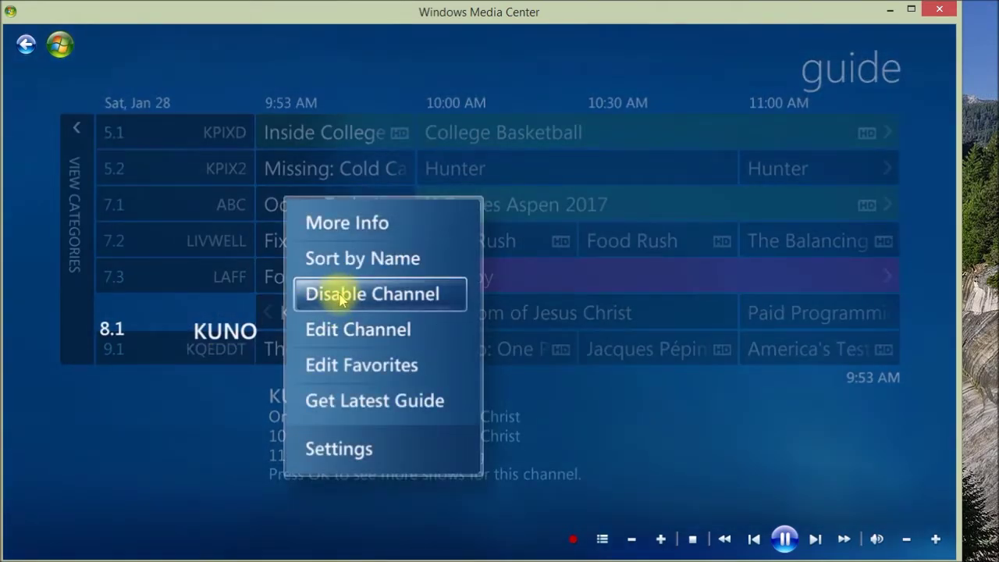
{"action": "left_click", "coordinate": [335, 330]}
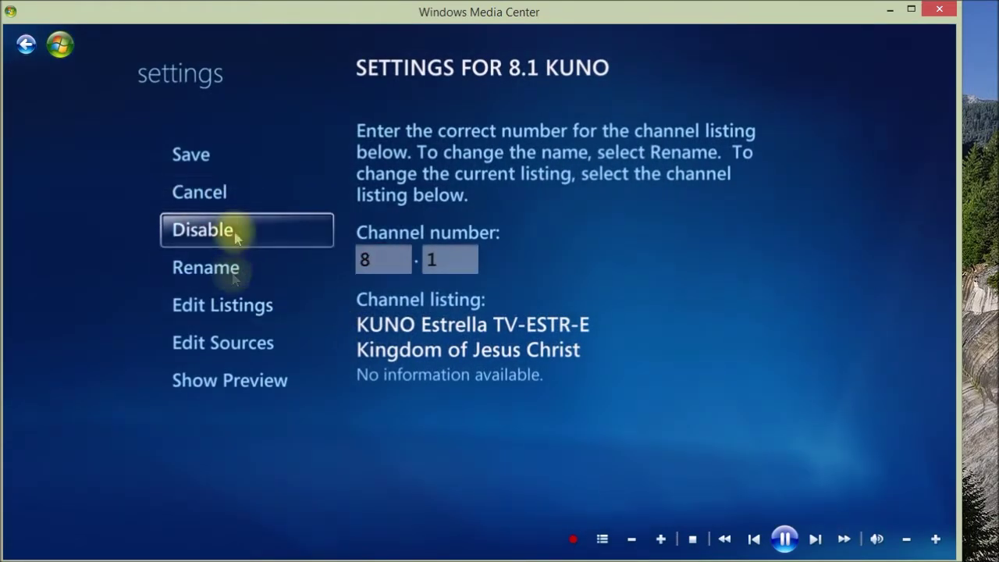
{"action": "left_click", "coordinate": [27, 45]}
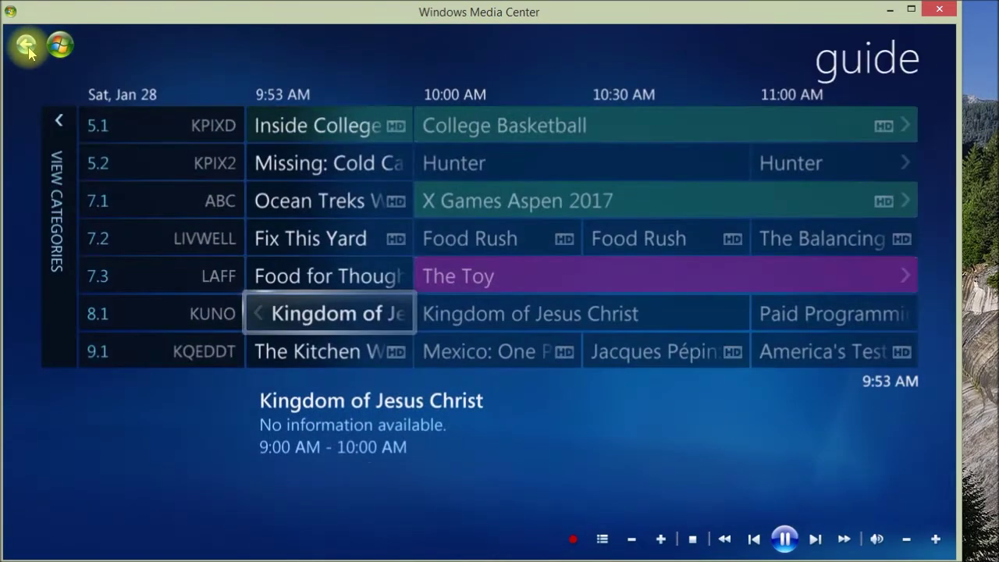
{"action": "left_click", "coordinate": [27, 46]}
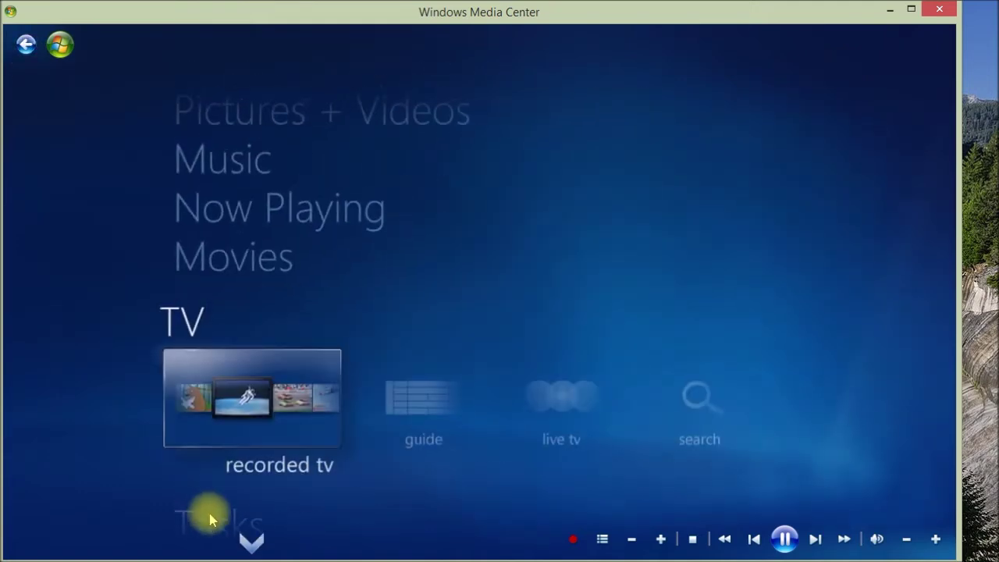
Open the Edit Channels list in the TV guide settings, examine the enabled channels, and leave without changes
{"action": "scroll", "coordinate": [207, 518], "scroll_direction": "down", "scroll_amount": 1}
{"action": "left_click", "coordinate": [246, 444]}
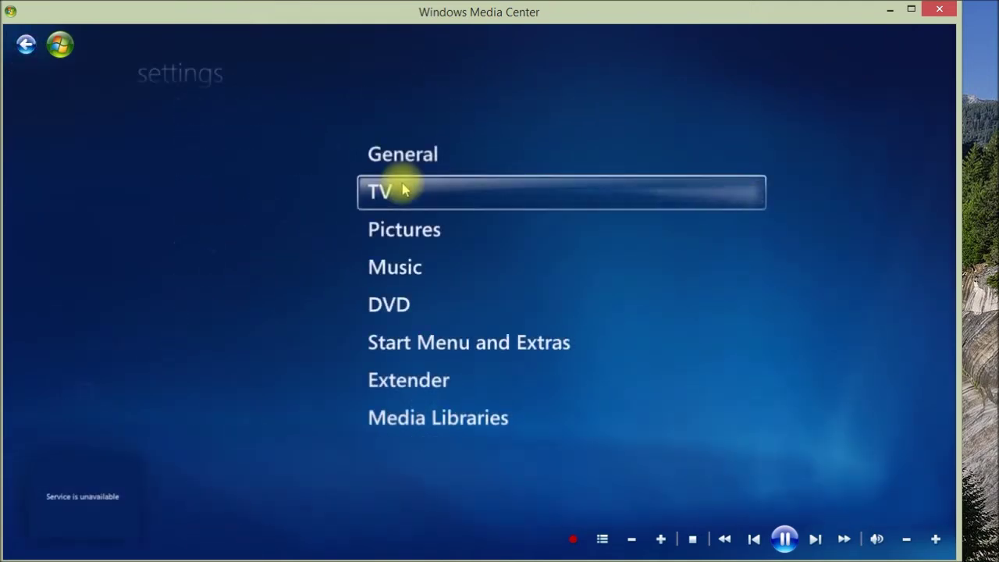
{"action": "left_click", "coordinate": [401, 189]}
{"action": "left_click", "coordinate": [401, 202]}
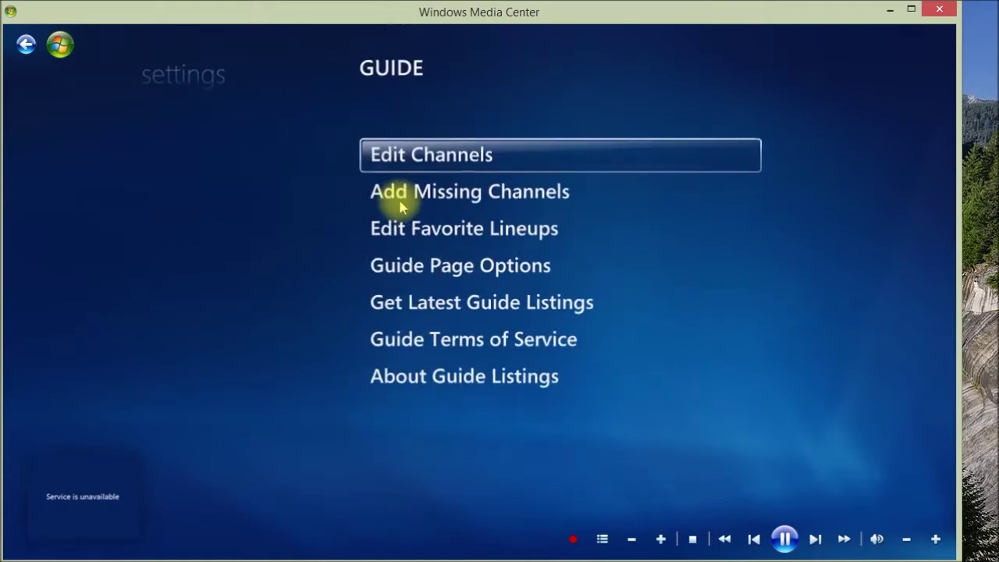
{"action": "left_click", "coordinate": [442, 156]}
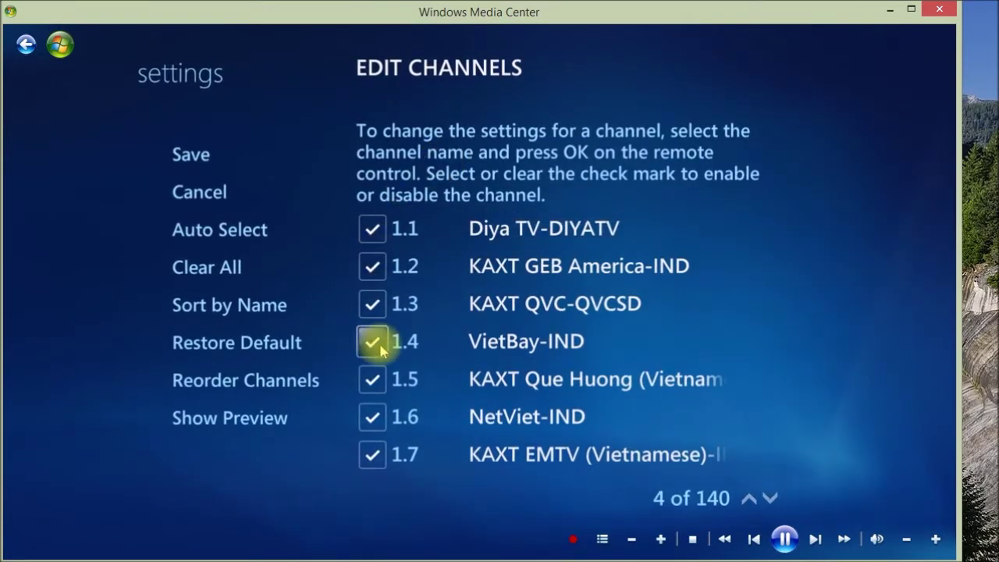
{"action": "scroll", "coordinate": [380, 351], "scroll_direction": "down", "scroll_amount": 5}
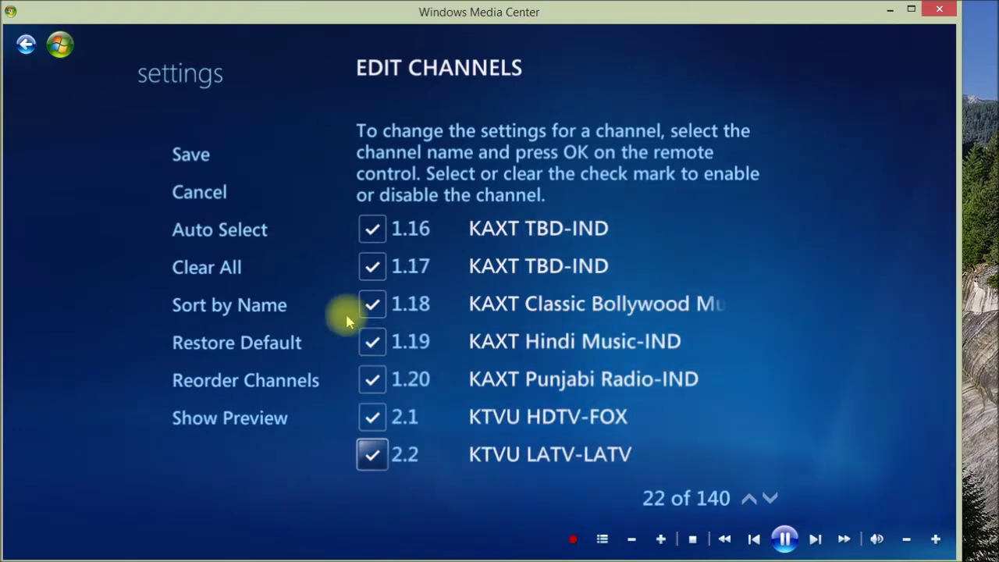
{"action": "left_click", "coordinate": [26, 46]}
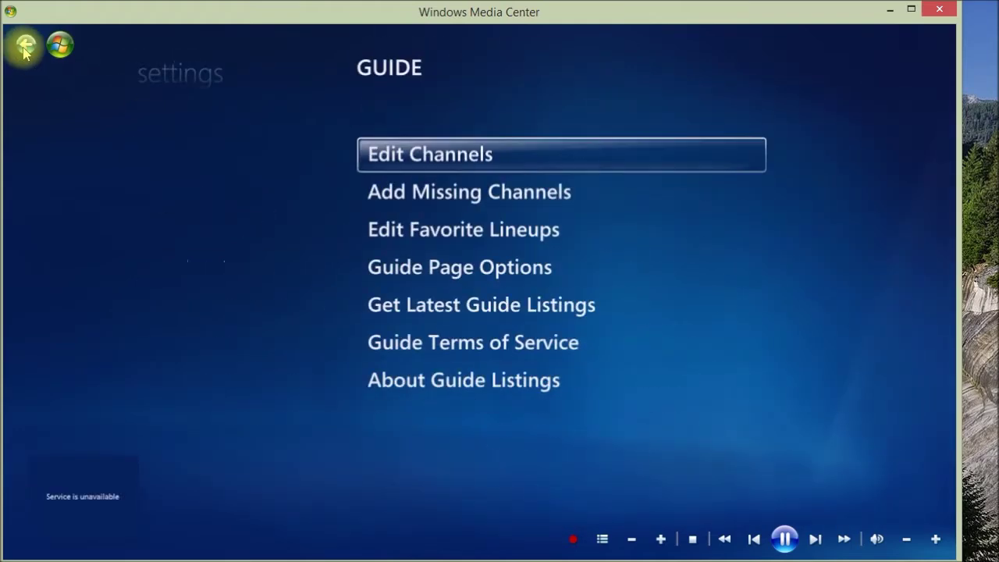
View the TV Signal settings, and return to the start menu
{"action": "left_click", "coordinate": [25, 47]}
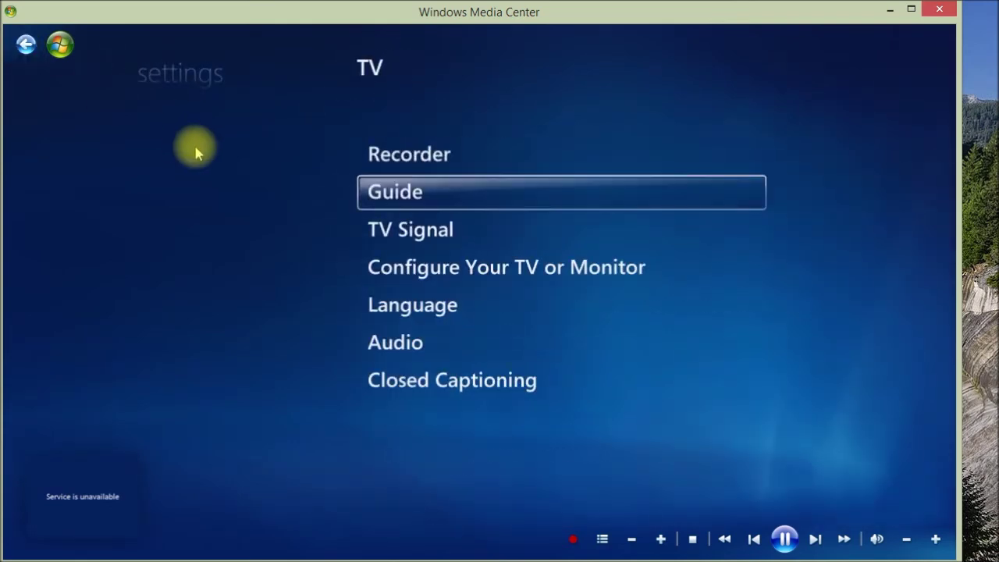
{"action": "left_click", "coordinate": [418, 232]}
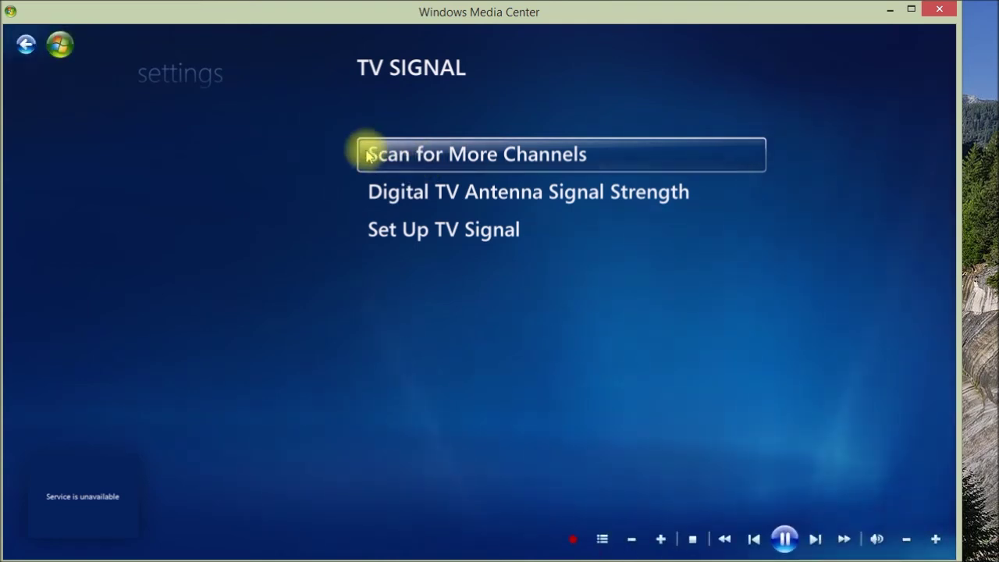
{"action": "left_click", "coordinate": [25, 45]}
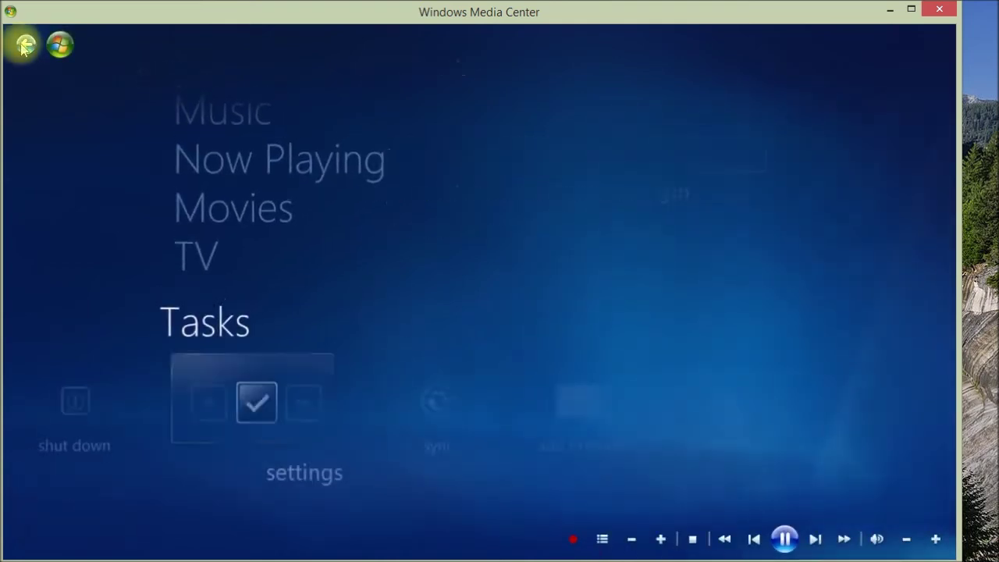
Open the TV guide, browse its Sports, Kids and On Demand categories, and close the category list
{"action": "left_click", "coordinate": [212, 261]}
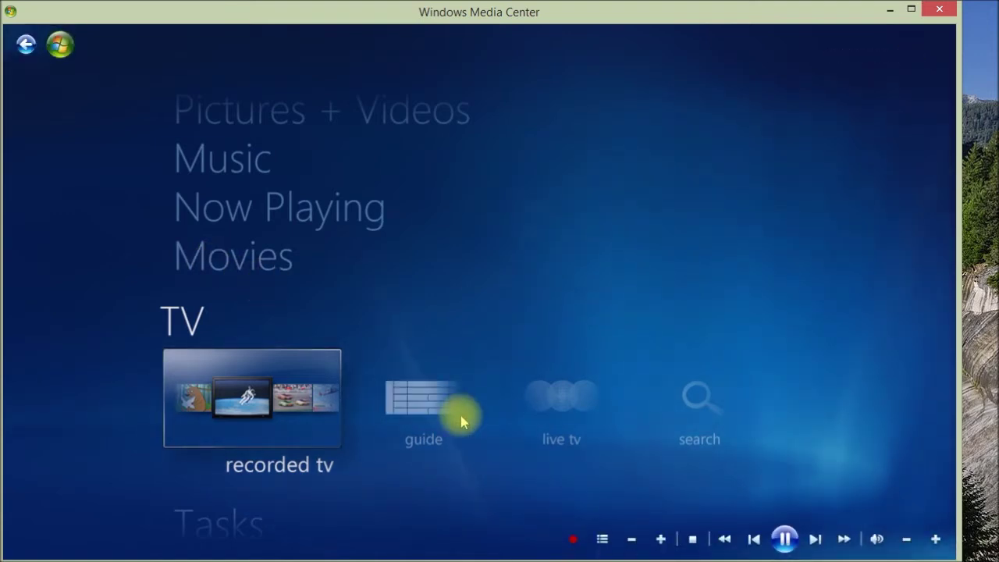
{"action": "left_click", "coordinate": [438, 401]}
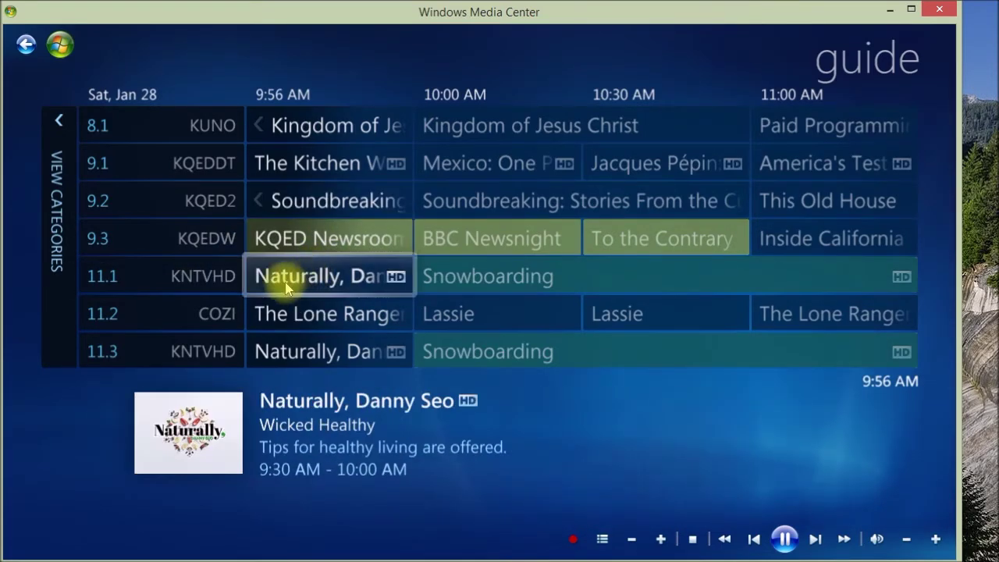
{"action": "left_click", "coordinate": [64, 129]}
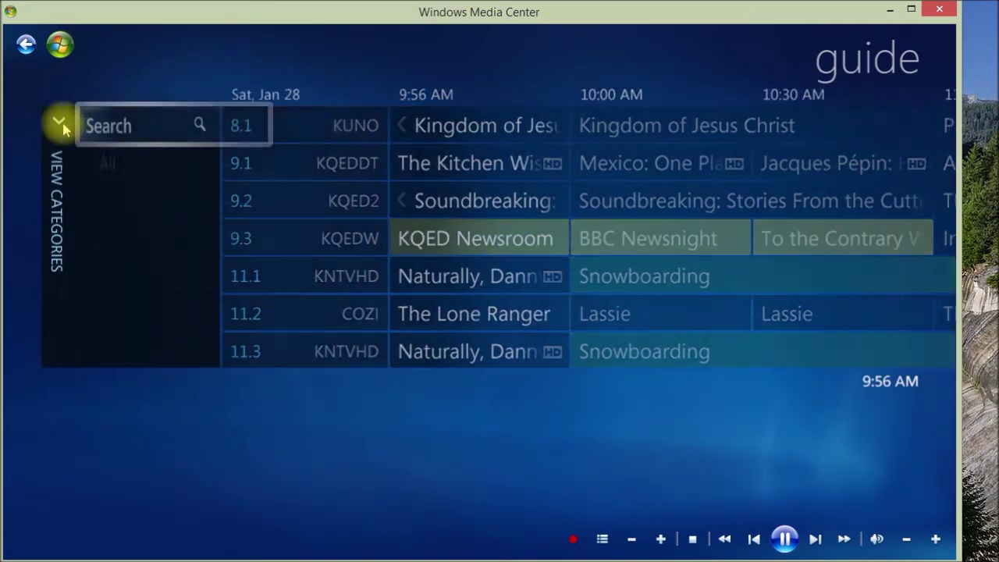
{"action": "left_click", "coordinate": [164, 212]}
{"action": "left_click", "coordinate": [176, 358]}
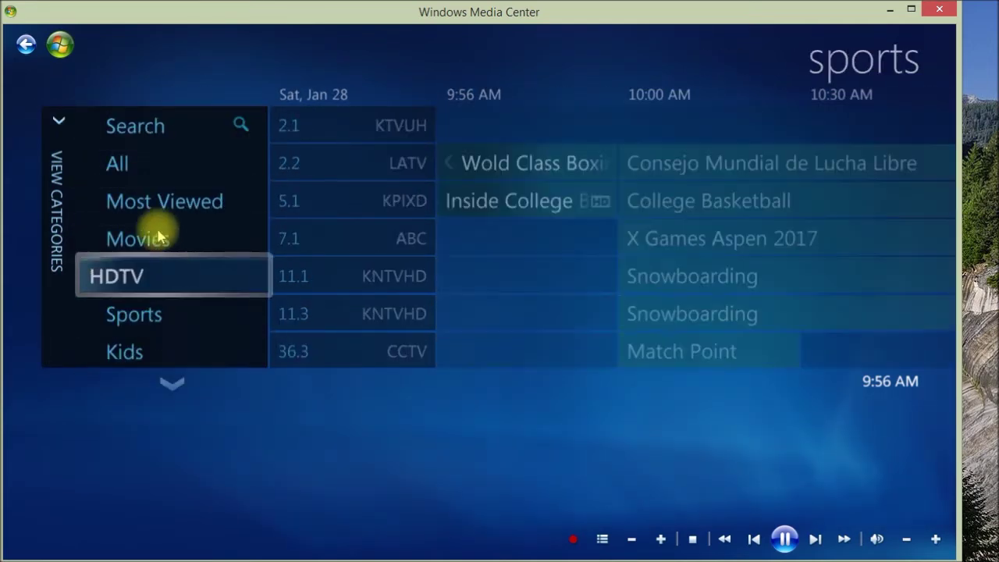
{"action": "left_click", "coordinate": [164, 195]}
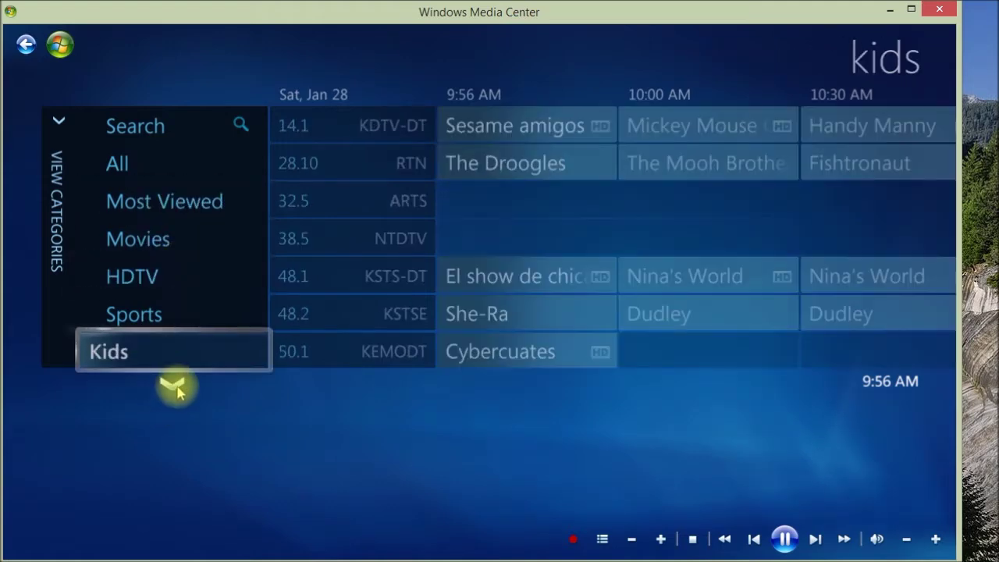
{"action": "left_click", "coordinate": [174, 382]}
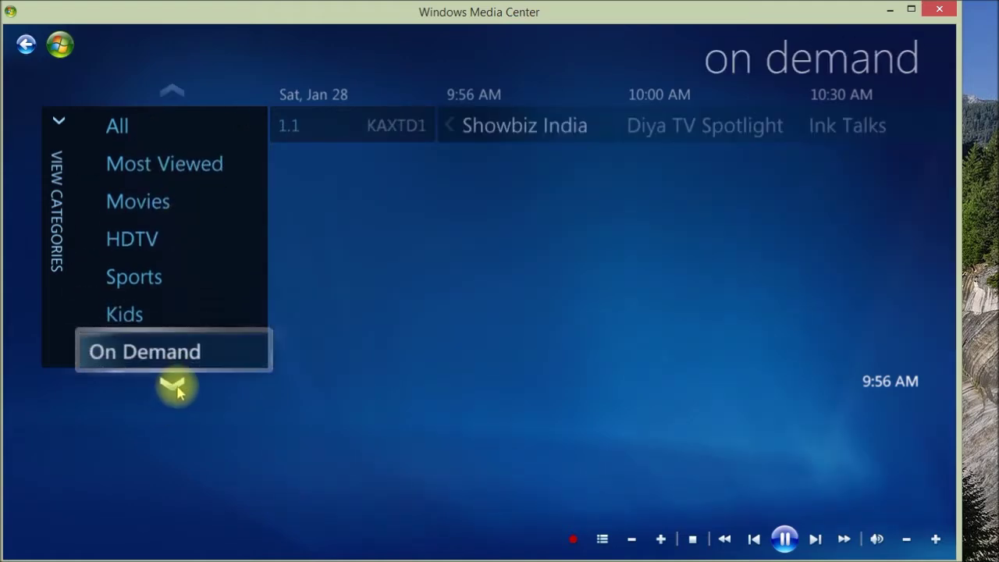
{"action": "left_click", "coordinate": [89, 123]}
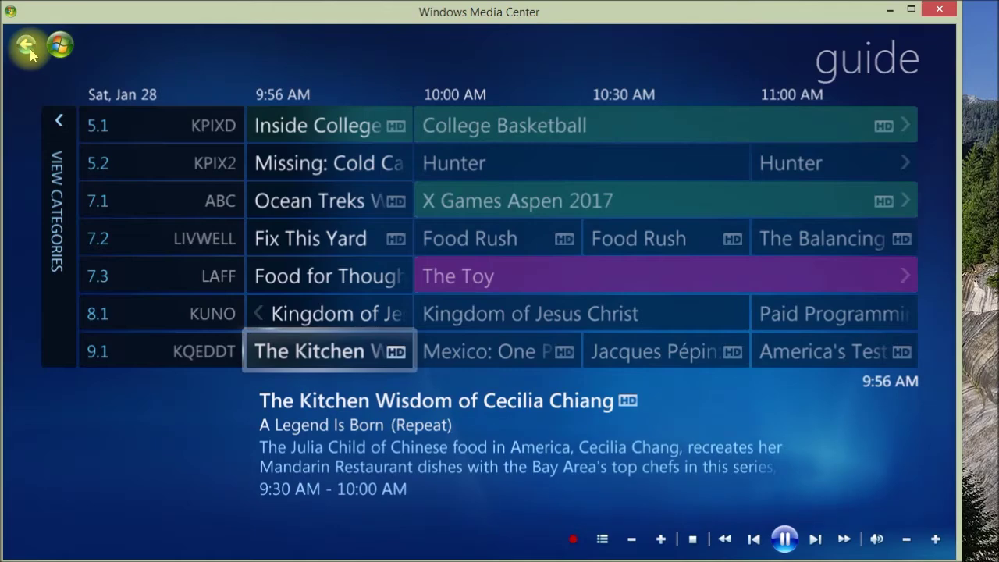
Leave the listings, view the Guide options in the TV settings, and return to the start menu without changes
{"action": "left_click", "coordinate": [28, 47]}
{"action": "left_click", "coordinate": [211, 517]}
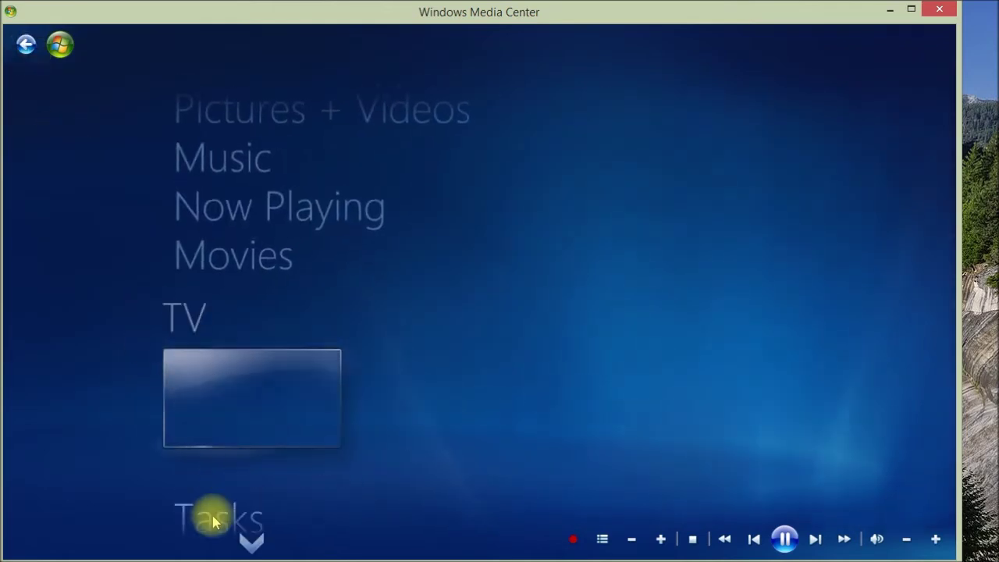
{"action": "left_click", "coordinate": [231, 421]}
{"action": "left_click", "coordinate": [390, 209]}
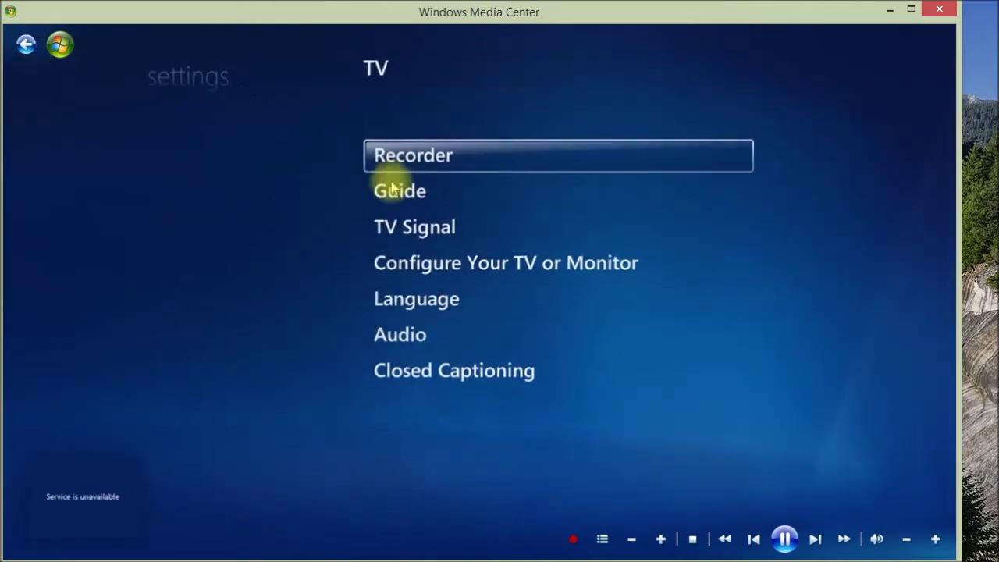
{"action": "left_click", "coordinate": [396, 202]}
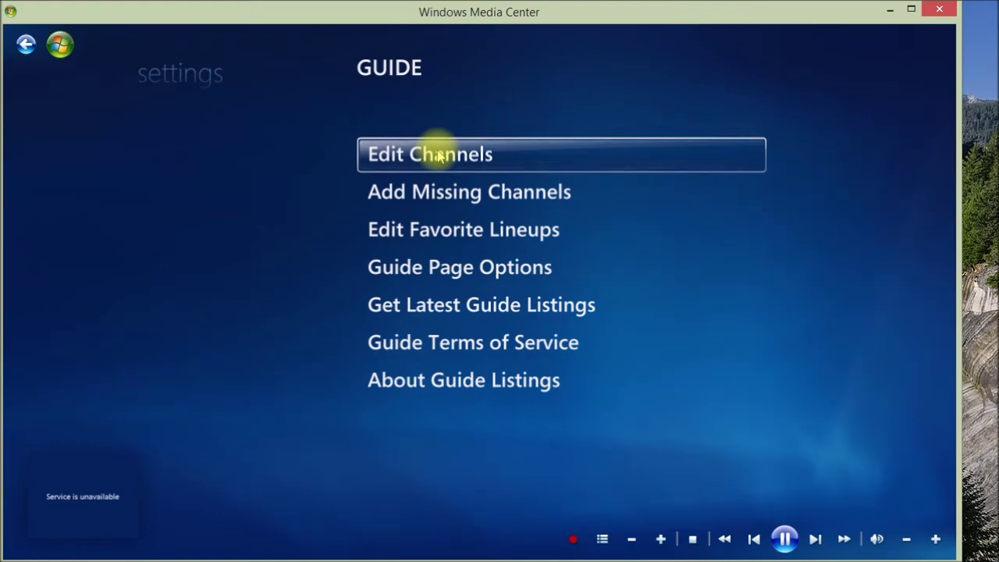
{"action": "left_click", "coordinate": [24, 44]}
{"action": "left_click", "coordinate": [24, 44]}
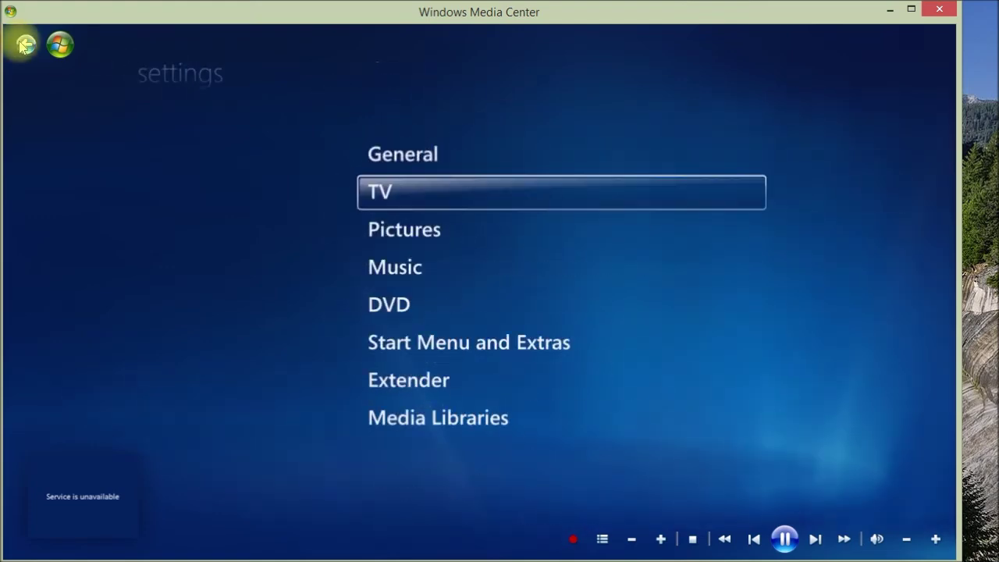
{"action": "left_click", "coordinate": [24, 44]}
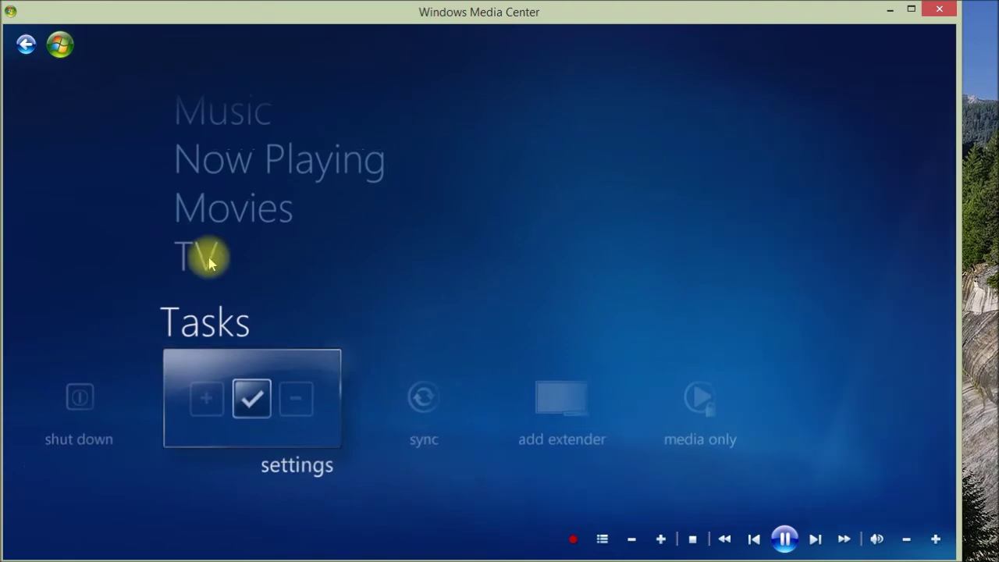
Open the full synopsis of the 10:00 AM Lassie showing on channel 11.2 from the TV guide, and close it
{"action": "left_click", "coordinate": [212, 255]}
{"action": "left_click", "coordinate": [405, 417]}
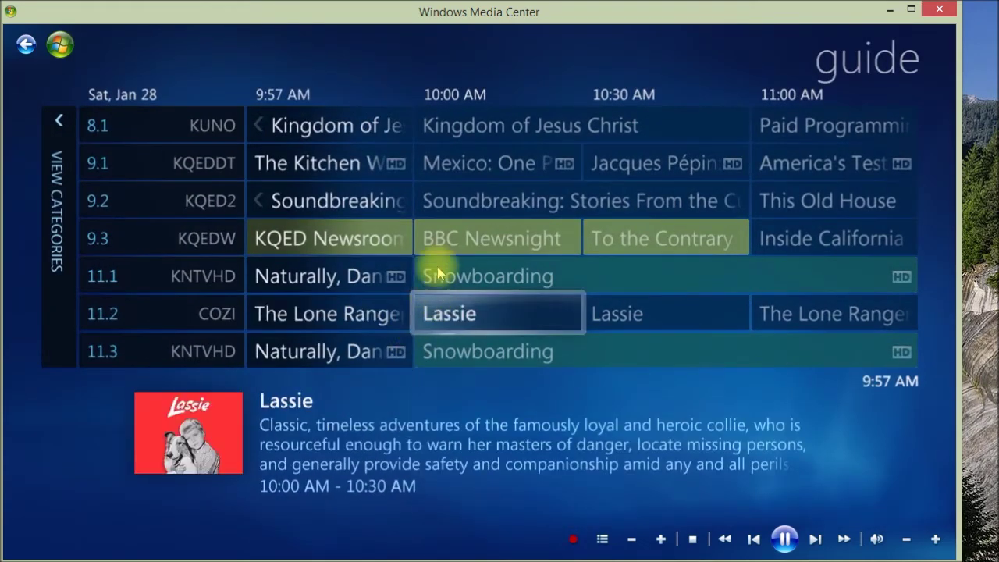
{"action": "left_click", "coordinate": [488, 316]}
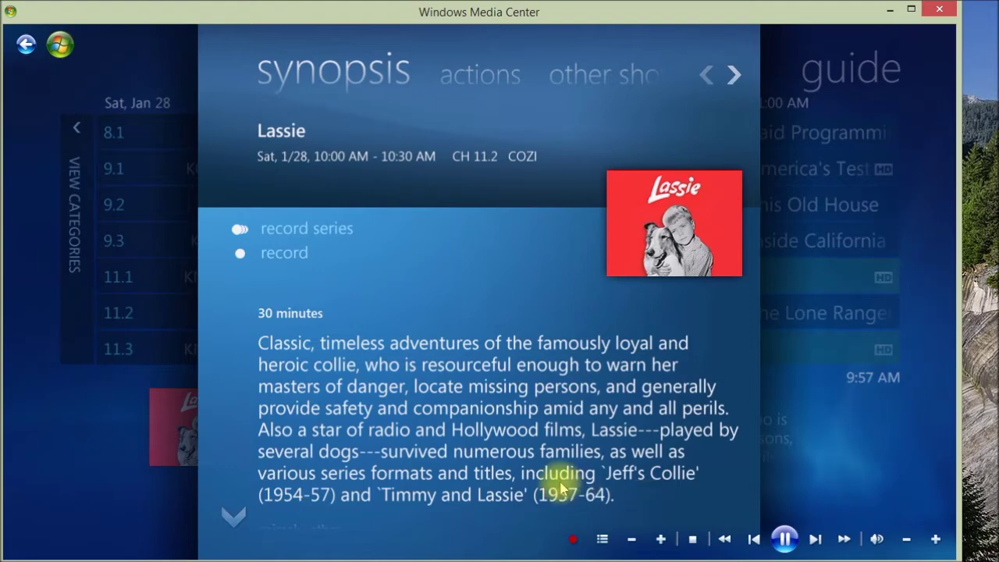
{"action": "left_click", "coordinate": [231, 515]}
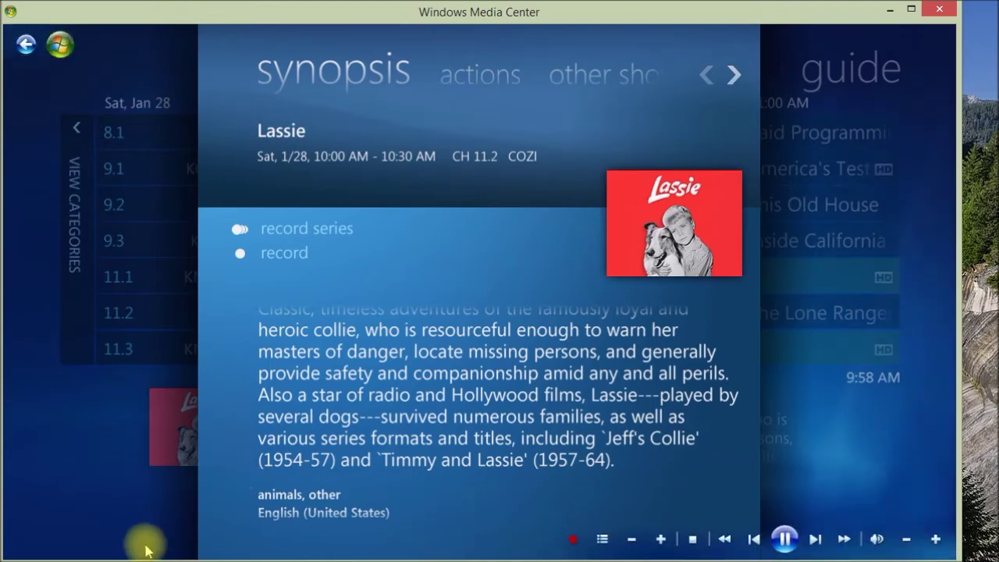
{"action": "key", "text": "BackSpace"}
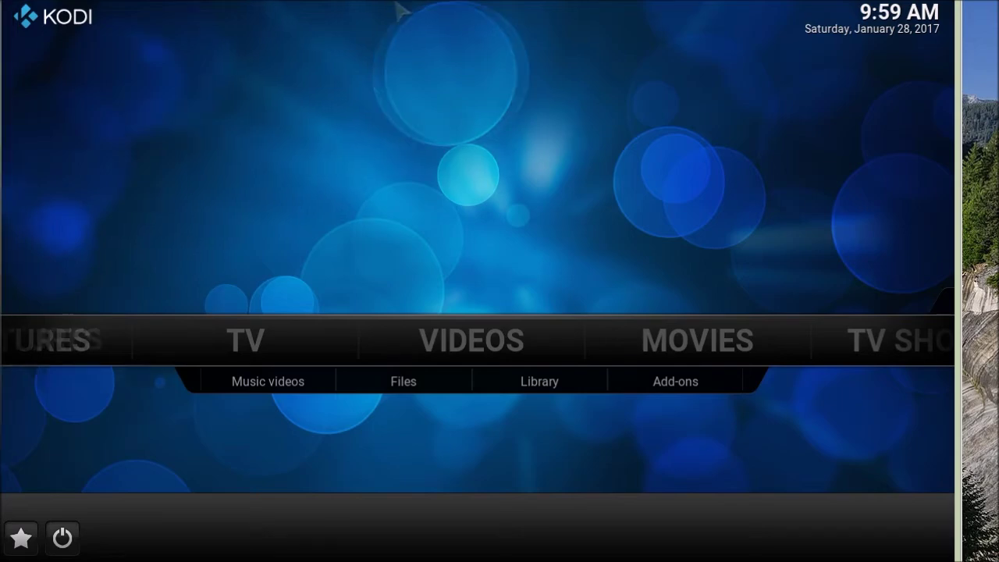
Switch to Kodi, open its TV guide, and view the details of the 10:00 AM Lassie episode on channel 11.2 COZI-TV
{"action": "left_click", "coordinate": [343, 382]}
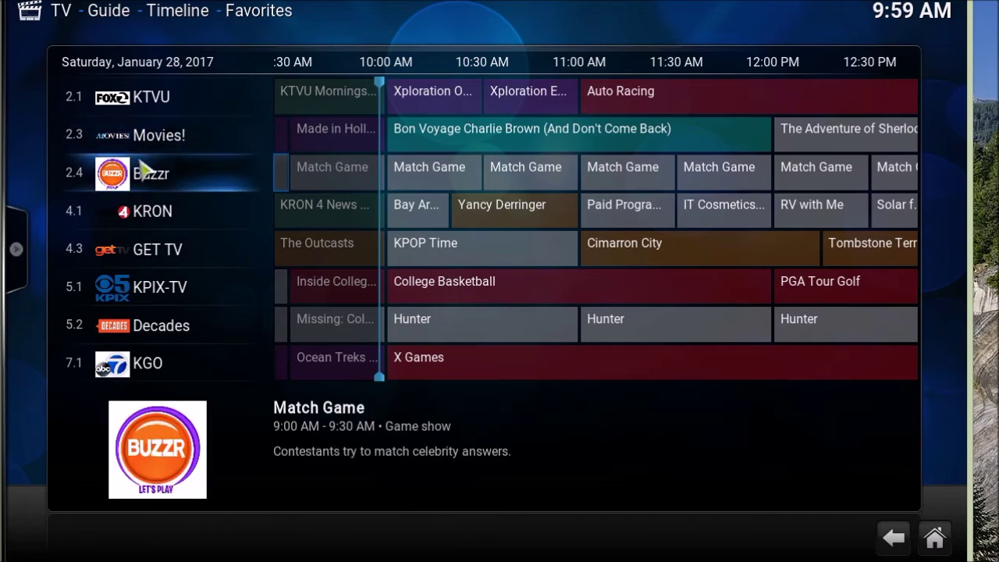
{"action": "mouse_move", "coordinate": [11, 239]}
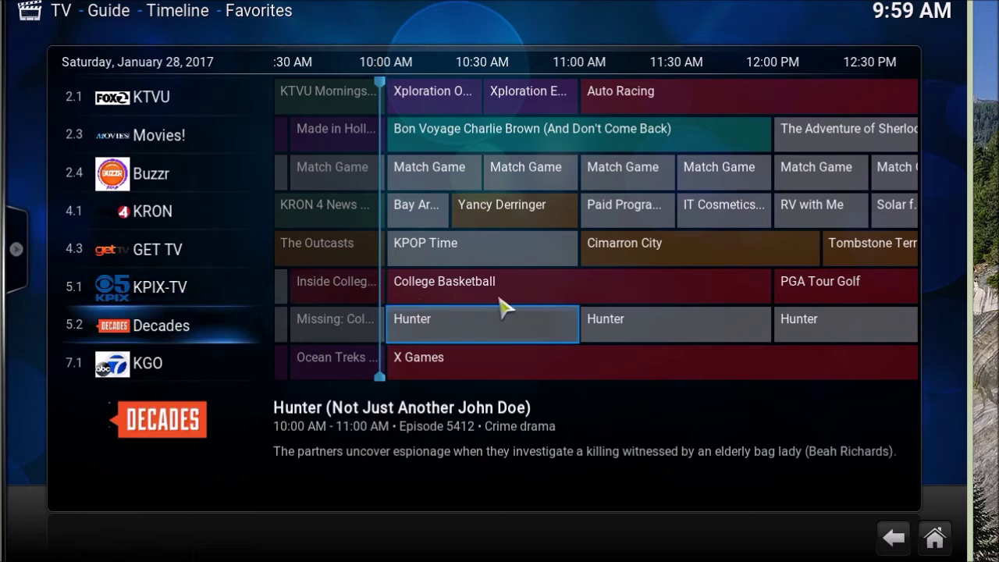
{"action": "key", "text": "Down"}
{"action": "key", "text": "Down"}
{"action": "key", "text": "Down"}
{"action": "key", "text": "Down"}
{"action": "key", "text": "Down"}
{"action": "key", "text": "Down"}
{"action": "key", "text": "Down"}
{"action": "key", "text": "Down"}
{"action": "key", "text": "Down"}
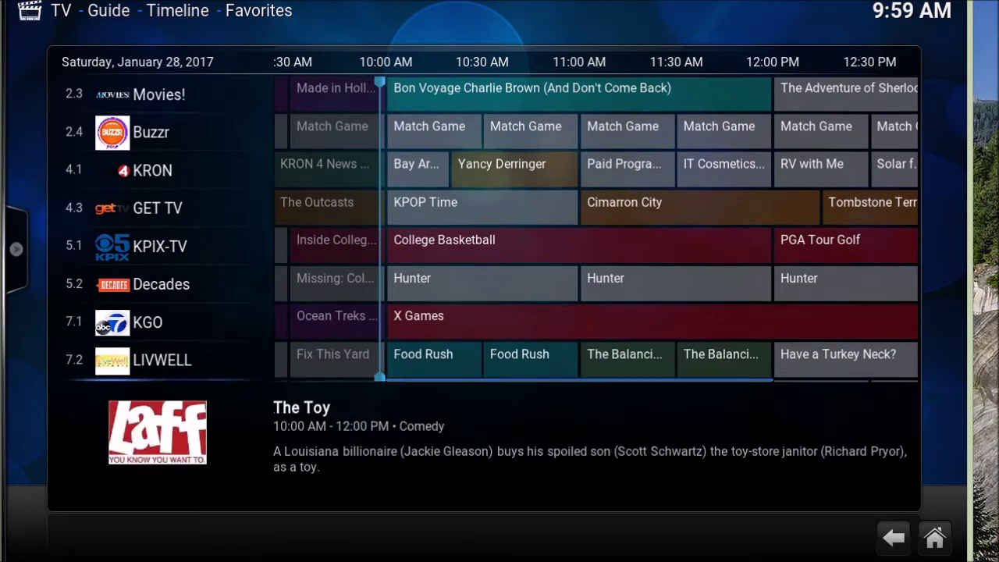
{"action": "key", "text": "Down"}
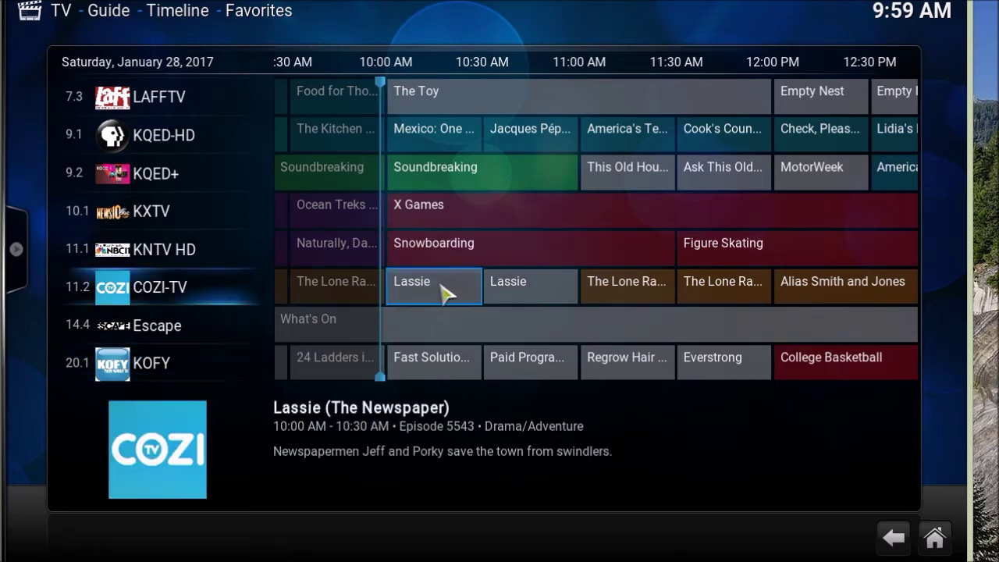
{"action": "left_click", "coordinate": [446, 288]}
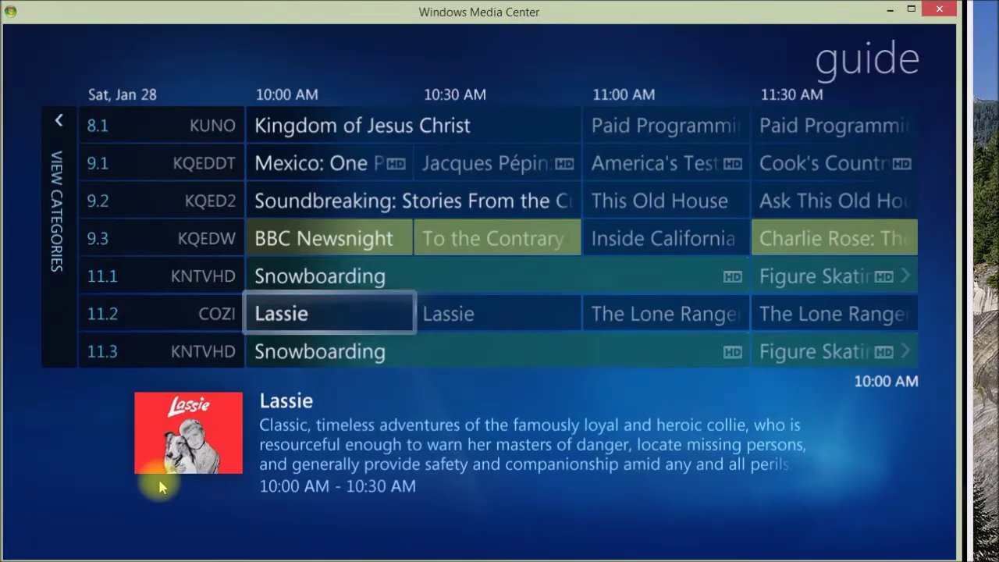
Switch to Windows Media Center and examine the synopsis, other showings and actions for the 10:00 AM Lassie on channel 11.2
{"action": "left_click", "coordinate": [391, 316]}
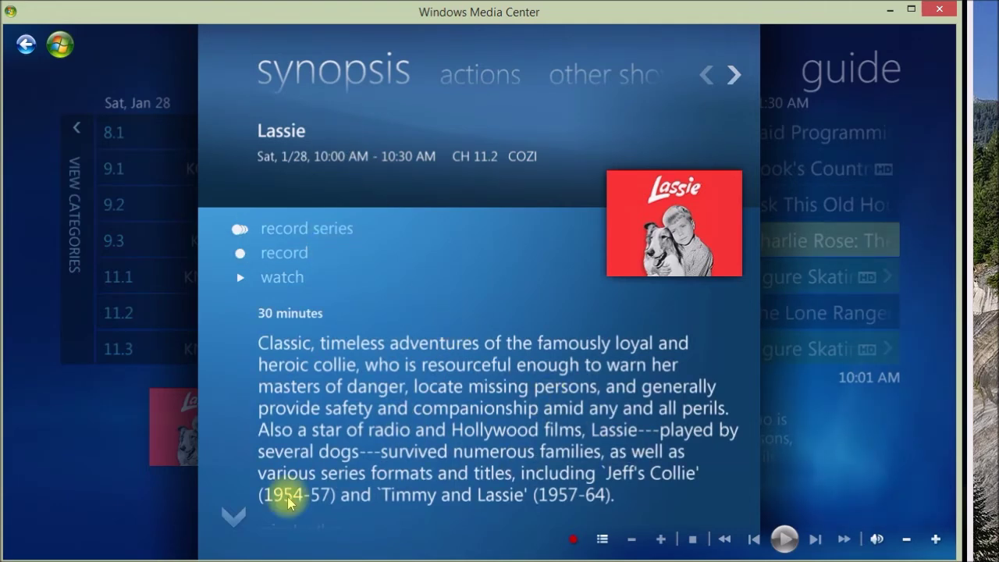
{"action": "left_click", "coordinate": [234, 517]}
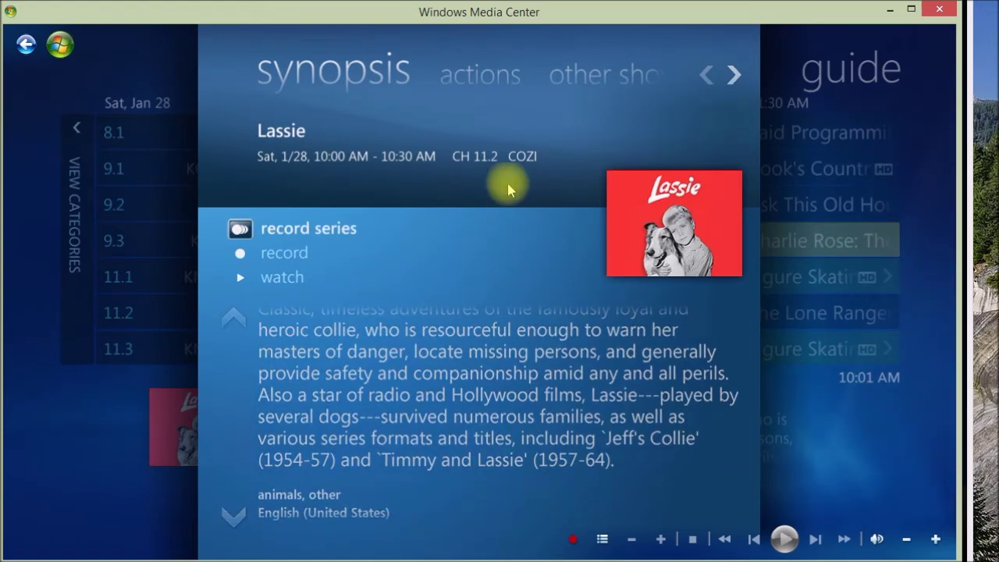
{"action": "left_click", "coordinate": [561, 76]}
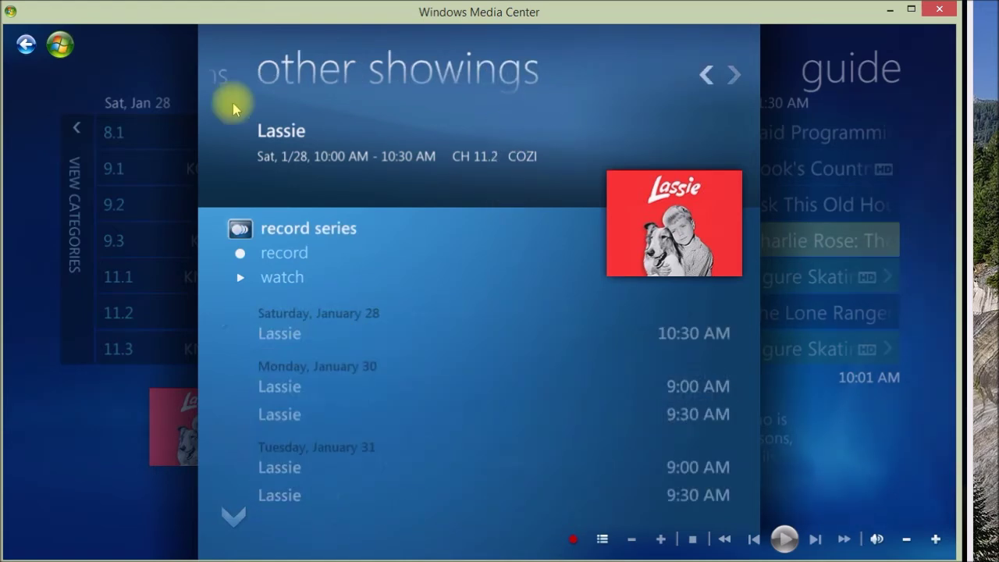
{"action": "left_click", "coordinate": [705, 74]}
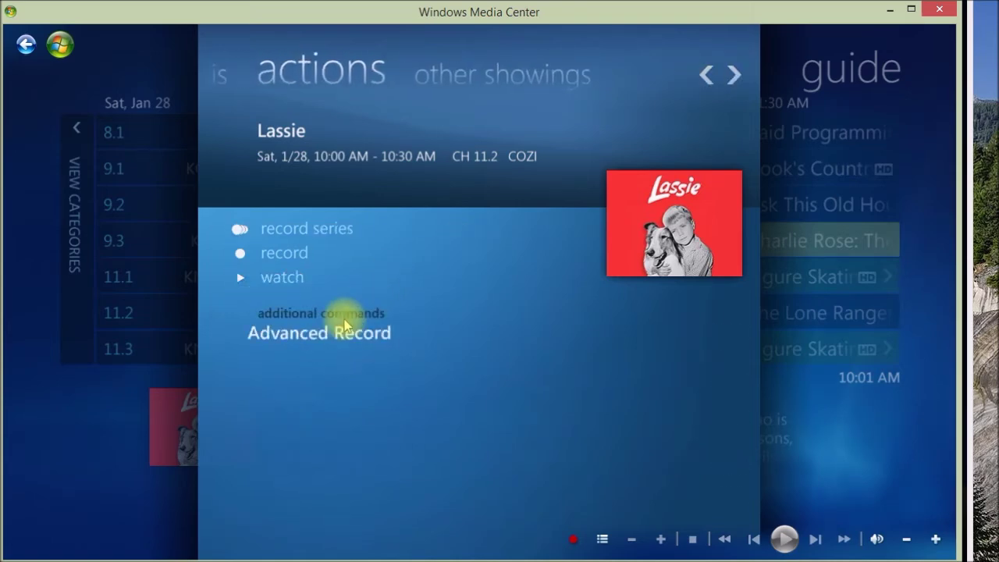
{"action": "left_click", "coordinate": [218, 78]}
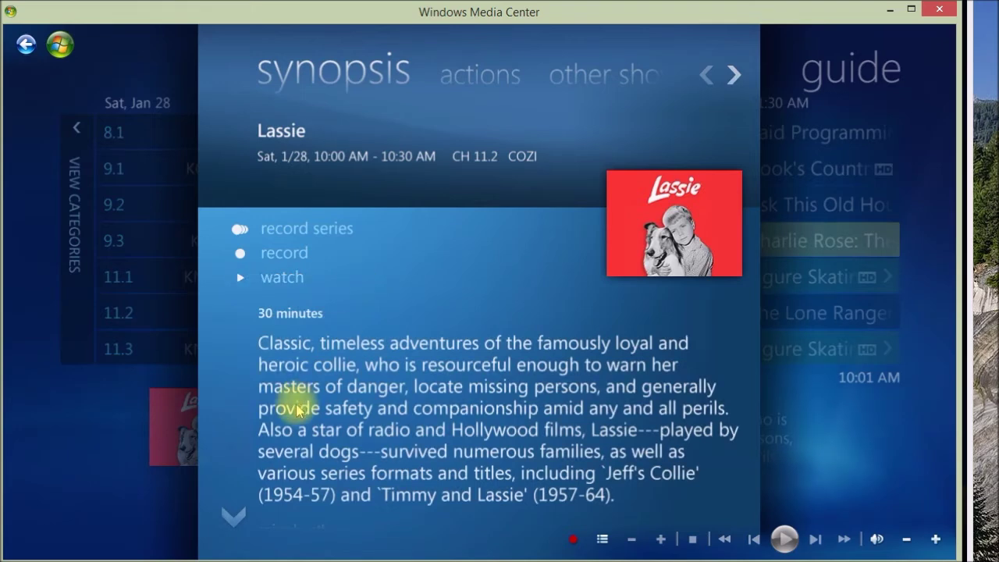
{"action": "left_click", "coordinate": [234, 520]}
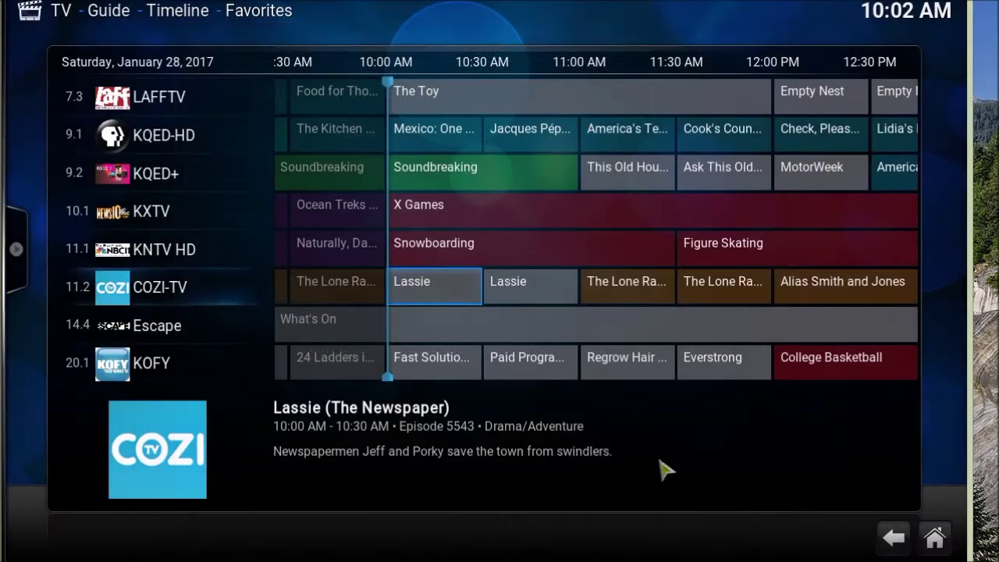
Switch to Kodi and view the details of the 10:30 AM Lassie and 11:00 AM The Lone Ranger episodes on COZI-TV
{"action": "left_click", "coordinate": [538, 284]}
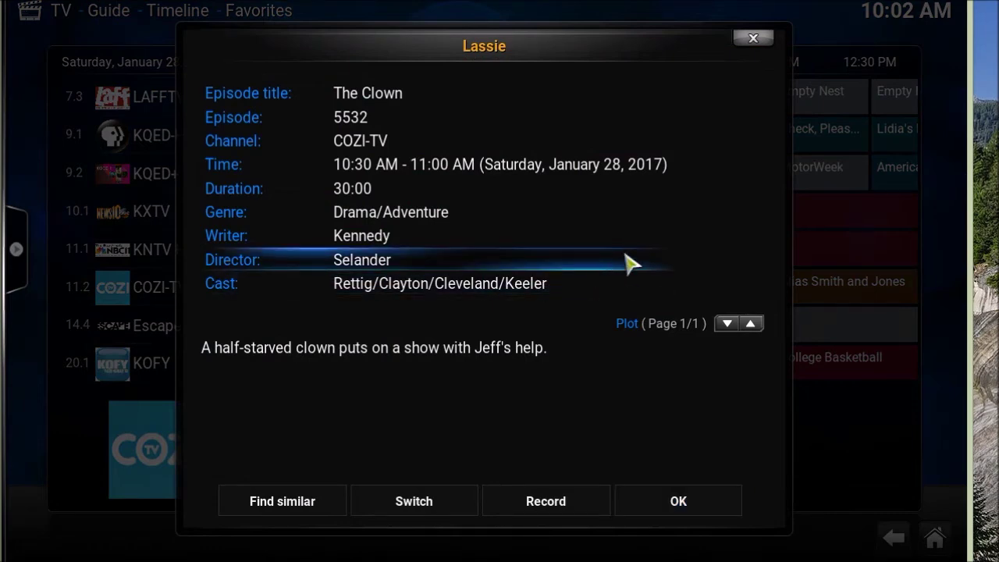
{"action": "left_click", "coordinate": [654, 503]}
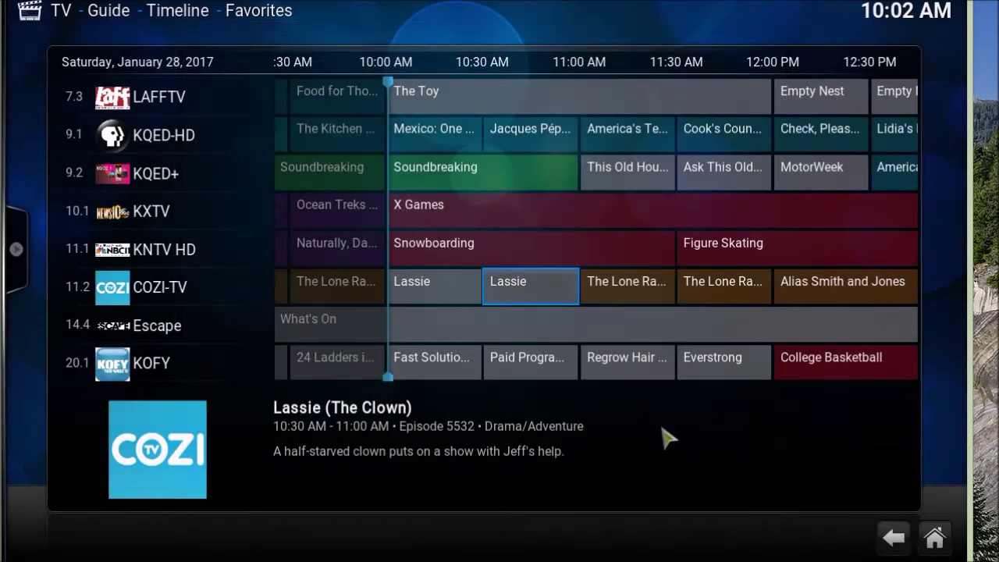
{"action": "left_click", "coordinate": [635, 290]}
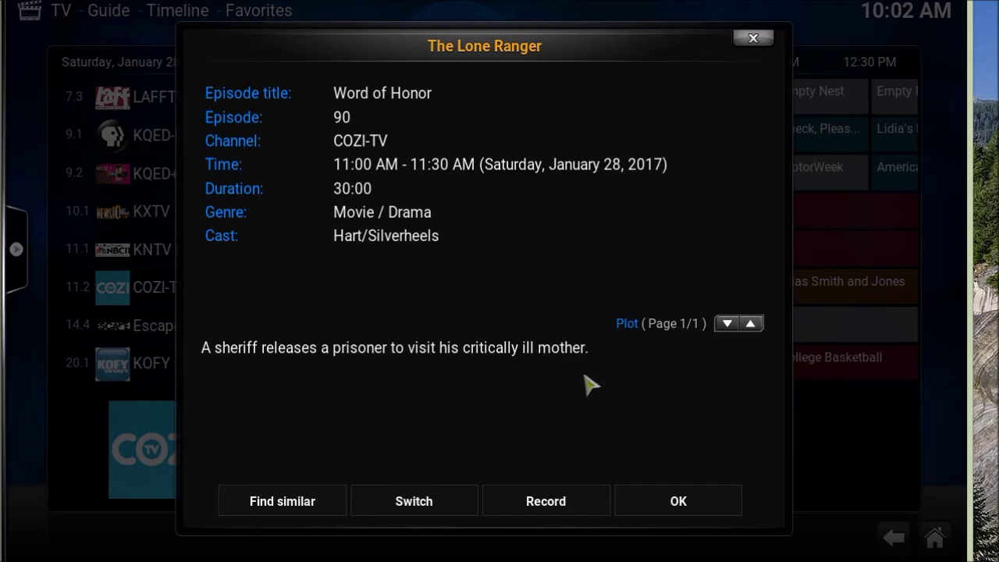
{"action": "left_click", "coordinate": [673, 500]}
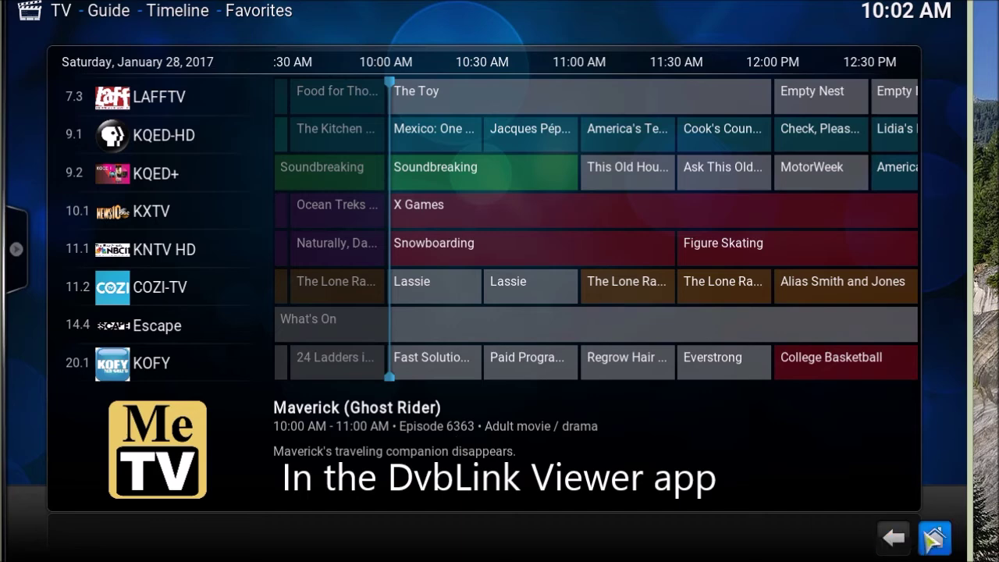
Open the TV guide search form from the home screen, examine its filter options, and close it without searching
{"action": "left_click", "coordinate": [934, 537]}
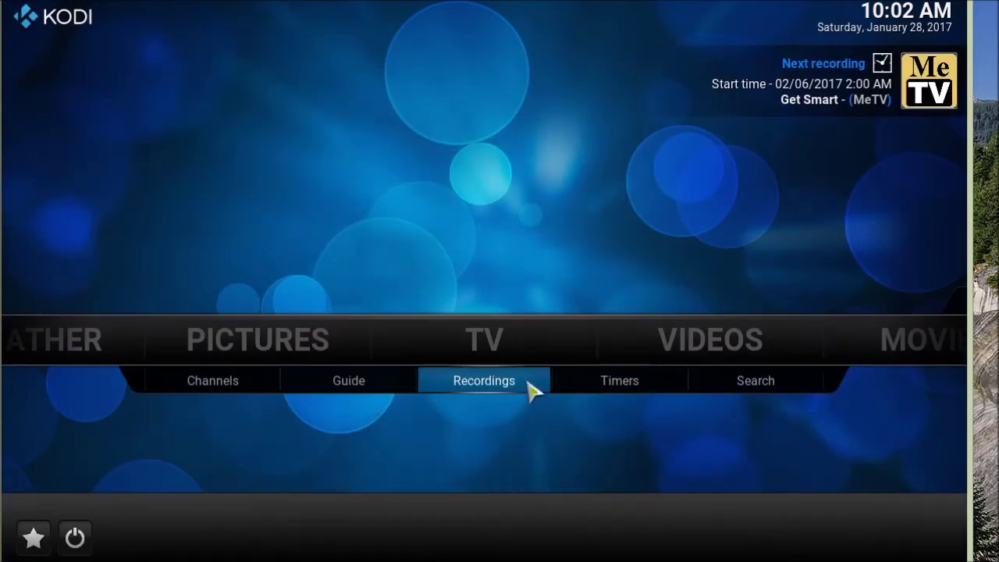
{"action": "left_click", "coordinate": [748, 395]}
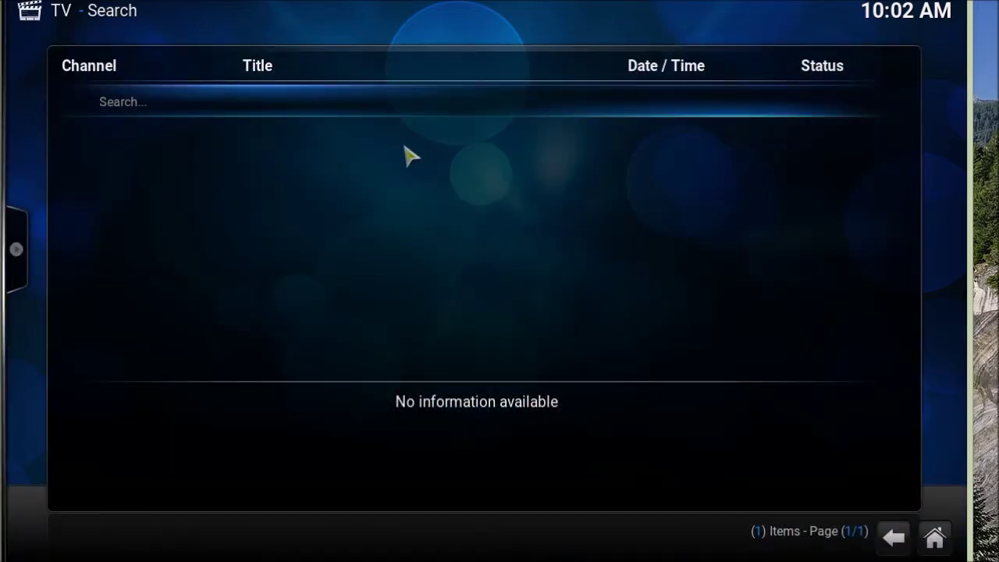
{"action": "left_click", "coordinate": [107, 101]}
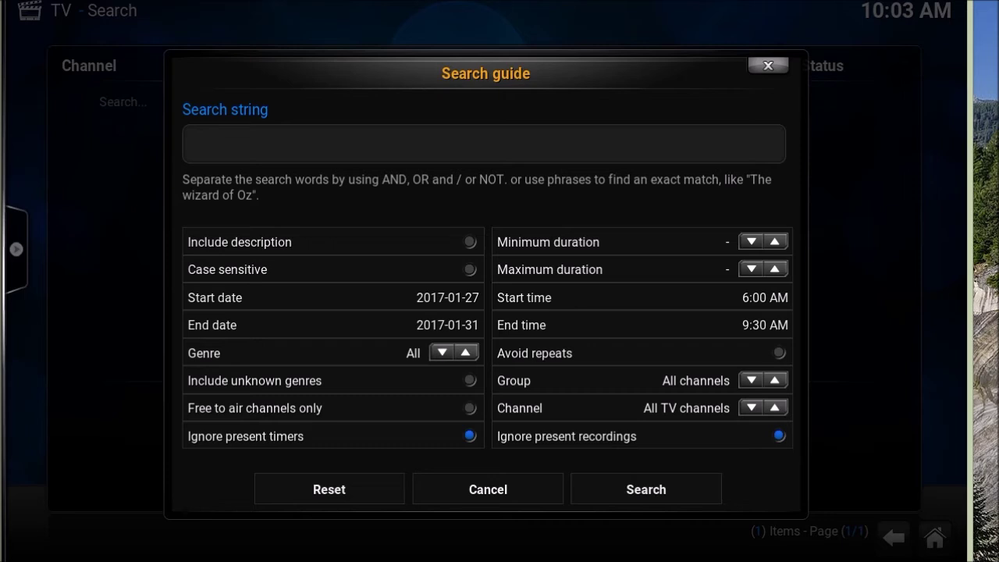
{"action": "left_click", "coordinate": [769, 68]}
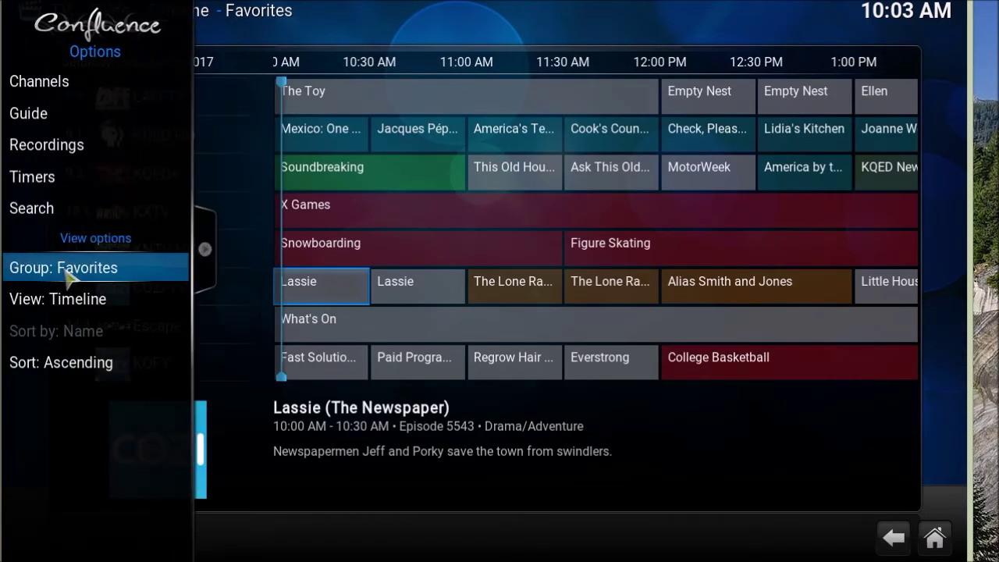
Switch the guide's channel group to All channels and browse down through the listings to the 9.1 KQED-HD area
{"action": "left_click", "coordinate": [66, 273]}
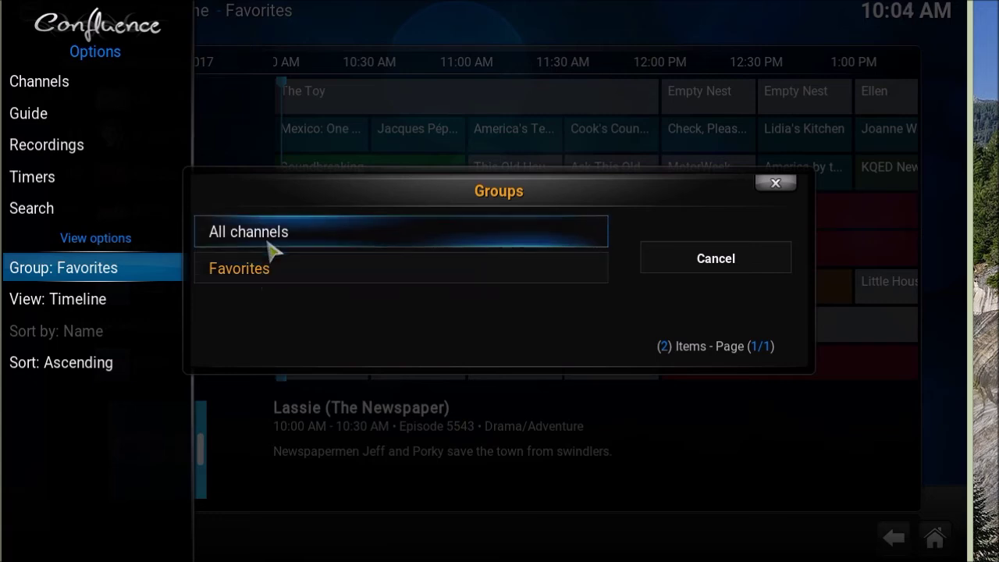
{"action": "left_click", "coordinate": [269, 243]}
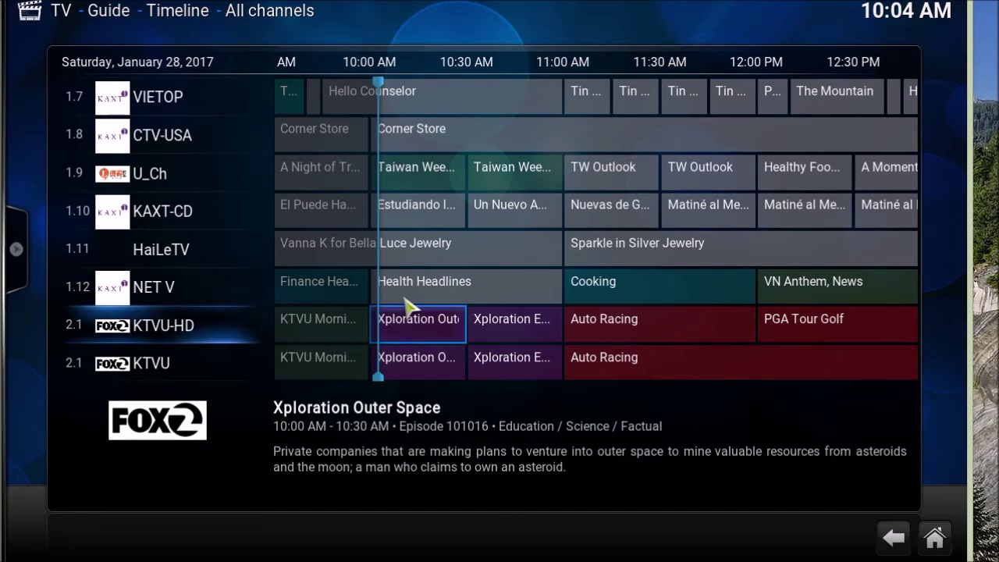
{"action": "key", "text": "Down"}
{"action": "key", "text": "Down"}
{"action": "key", "text": "Down"}
{"action": "key", "text": "Down"}
{"action": "key", "text": "Down"}
{"action": "key", "text": "Down"}
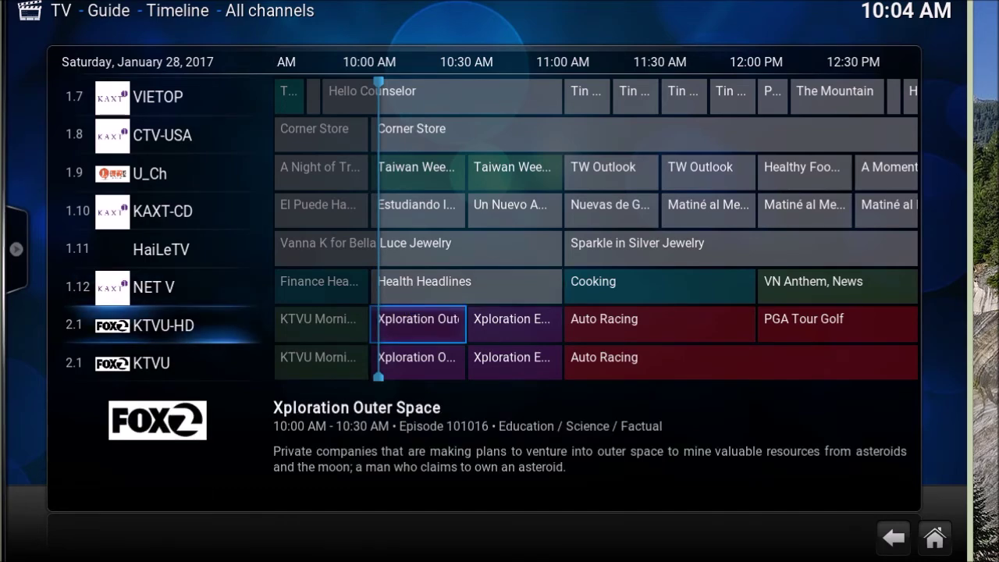
{"action": "key", "text": "Down"}
{"action": "key", "text": "Down"}
{"action": "key", "text": "Down"}
{"action": "key", "text": "Down"}
{"action": "key", "text": "Down"}
{"action": "key", "text": "Down"}
{"action": "key", "text": "Down"}
{"action": "key", "text": "Down"}
{"action": "key", "text": "Down"}
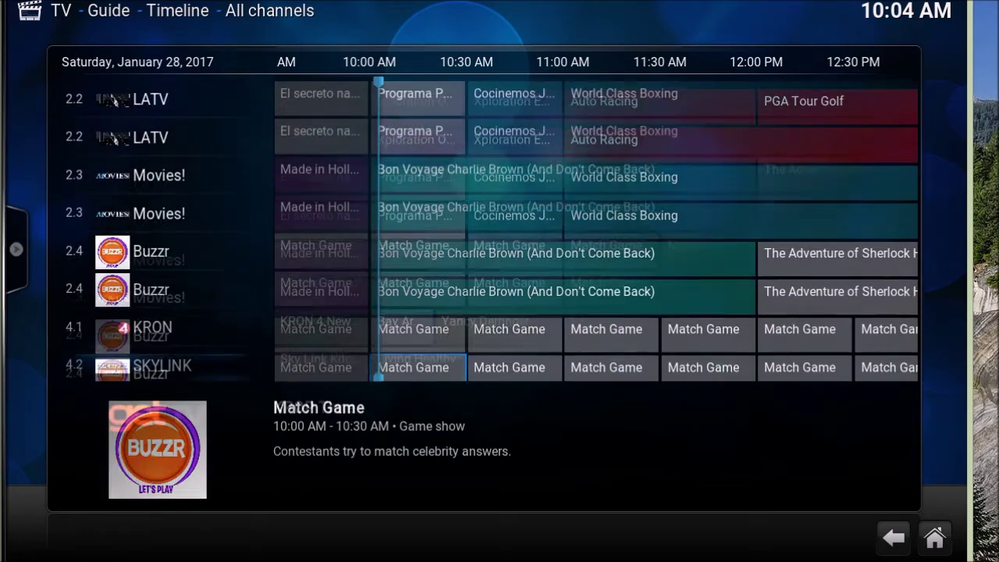
{"action": "key", "text": "Down"}
{"action": "key", "text": "Down"}
{"action": "key", "text": "Down"}
{"action": "key", "text": "Down"}
{"action": "key", "text": "Down"}
{"action": "key", "text": "Down"}
{"action": "key", "text": "Down"}
{"action": "key", "text": "Down"}
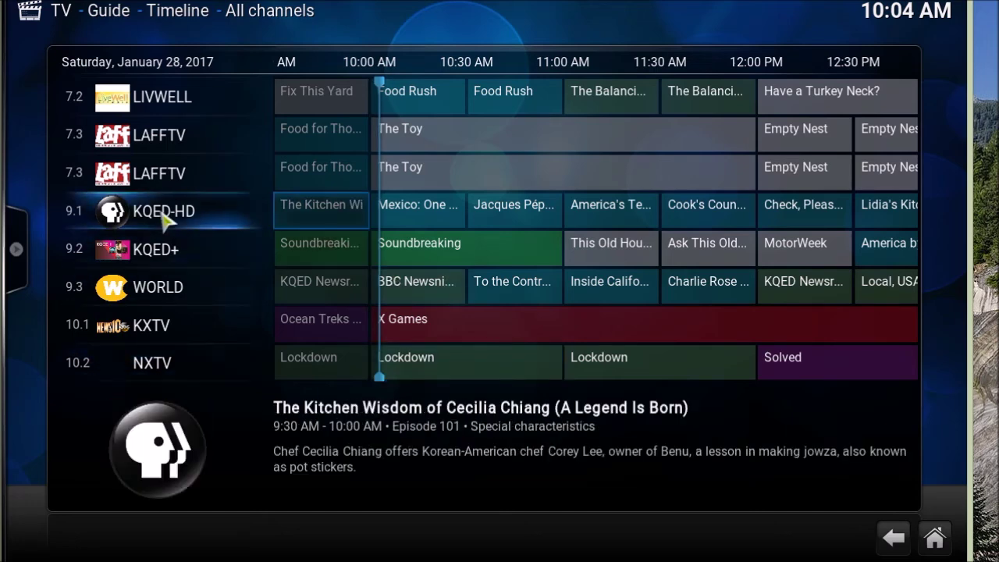
Set the guide's channel group back to Favorites and return to the home screen
{"action": "mouse_move", "coordinate": [12, 252]}
{"action": "left_click", "coordinate": [82, 268]}
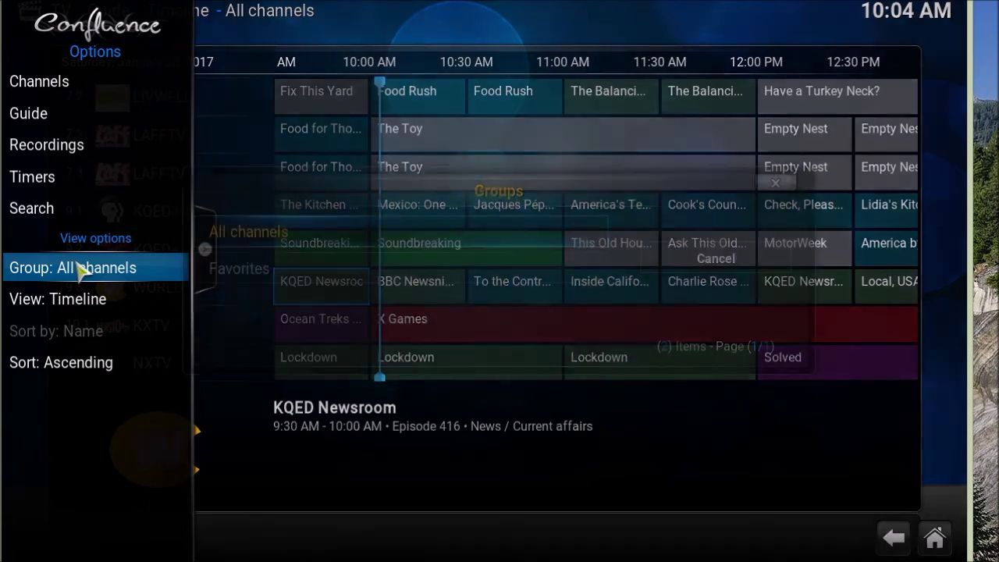
{"action": "right_click", "coordinate": [240, 281]}
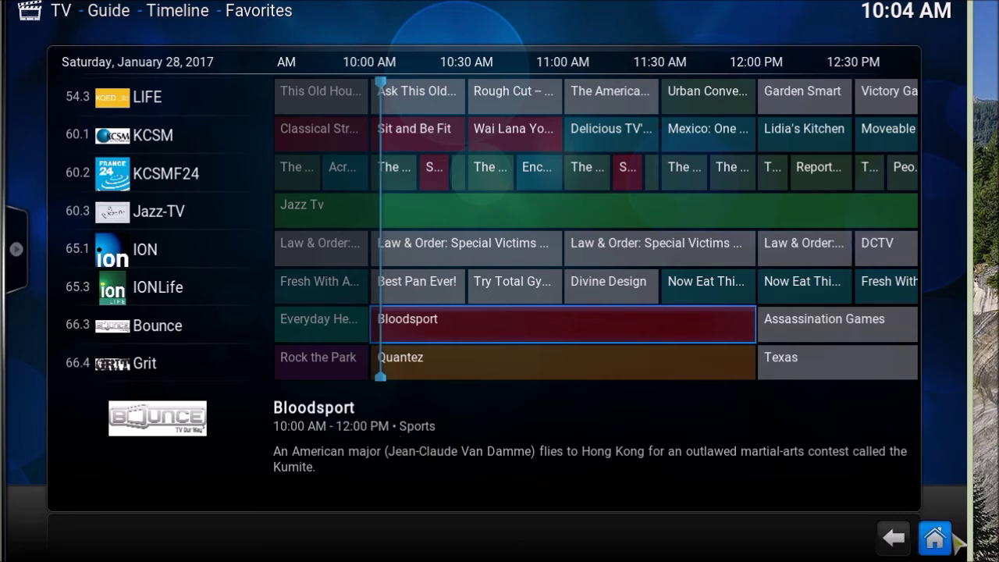
{"action": "left_click", "coordinate": [937, 536]}
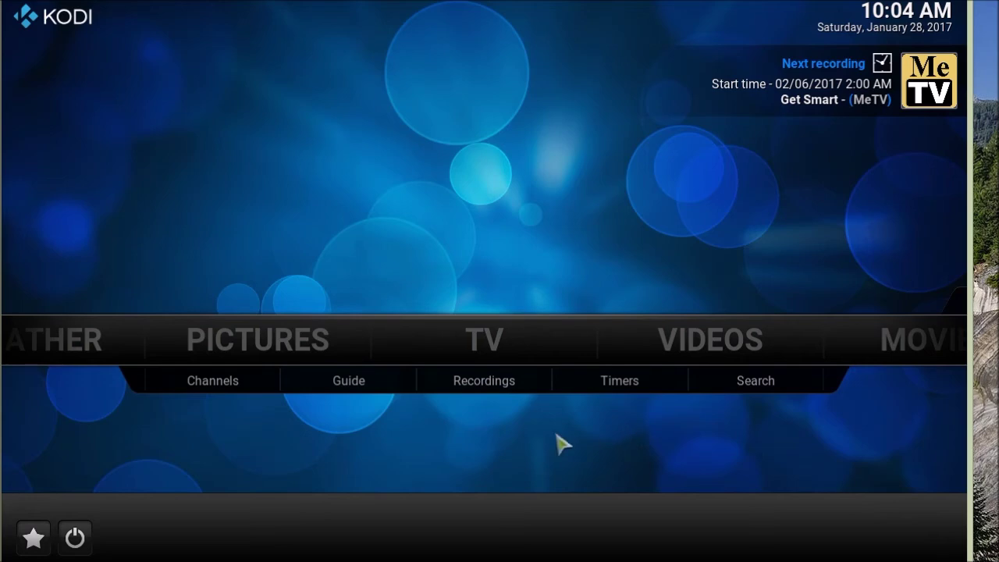
Browse the Rowan & Martin's Laugh-In recordings folder down to episode E33, and reopen the guide from the home screen
{"action": "left_click", "coordinate": [466, 386]}
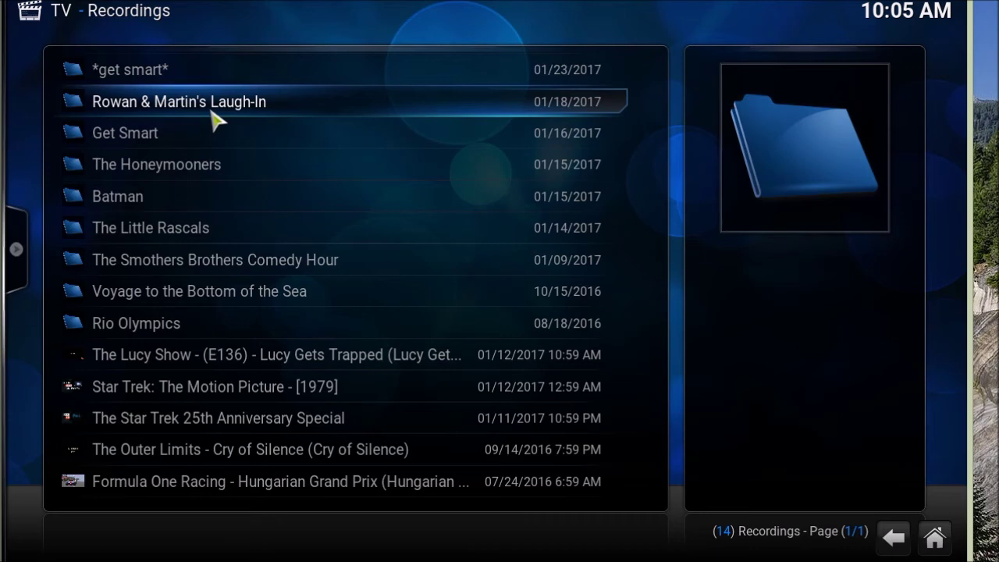
{"action": "left_click", "coordinate": [217, 121]}
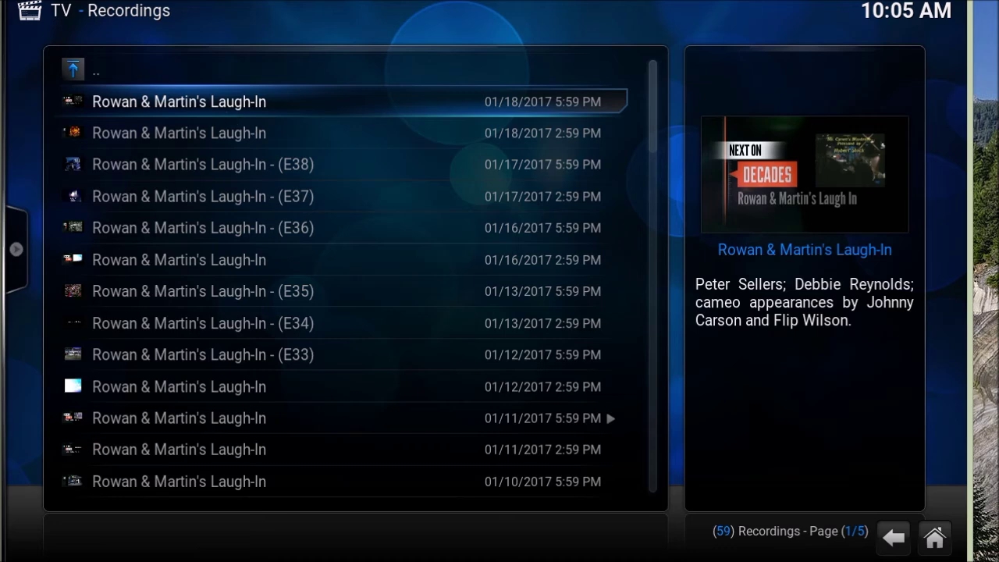
{"action": "key", "text": "Down"}
{"action": "key", "text": "Down"}
{"action": "key", "text": "Down"}
{"action": "key", "text": "Down"}
{"action": "key", "text": "Down"}
{"action": "key", "text": "Down"}
{"action": "key", "text": "Down"}
{"action": "key", "text": "Down"}
{"action": "key", "text": "Down"}
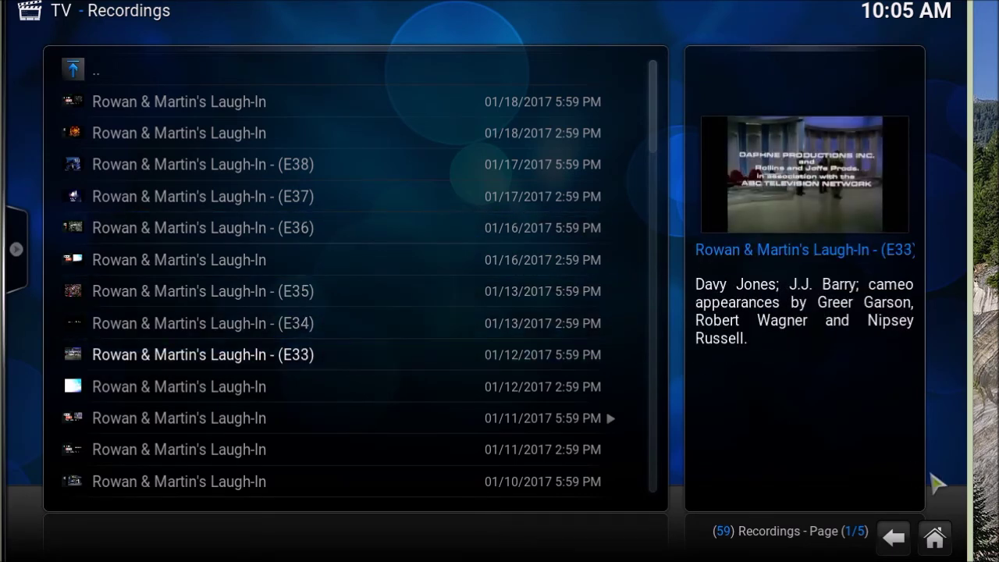
{"action": "left_click", "coordinate": [935, 536]}
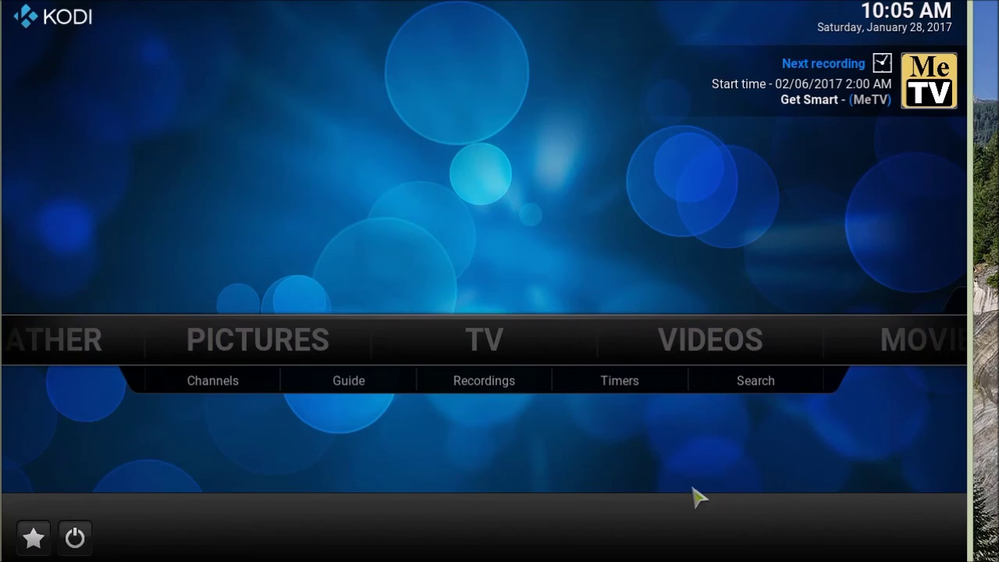
{"action": "left_click", "coordinate": [366, 380]}
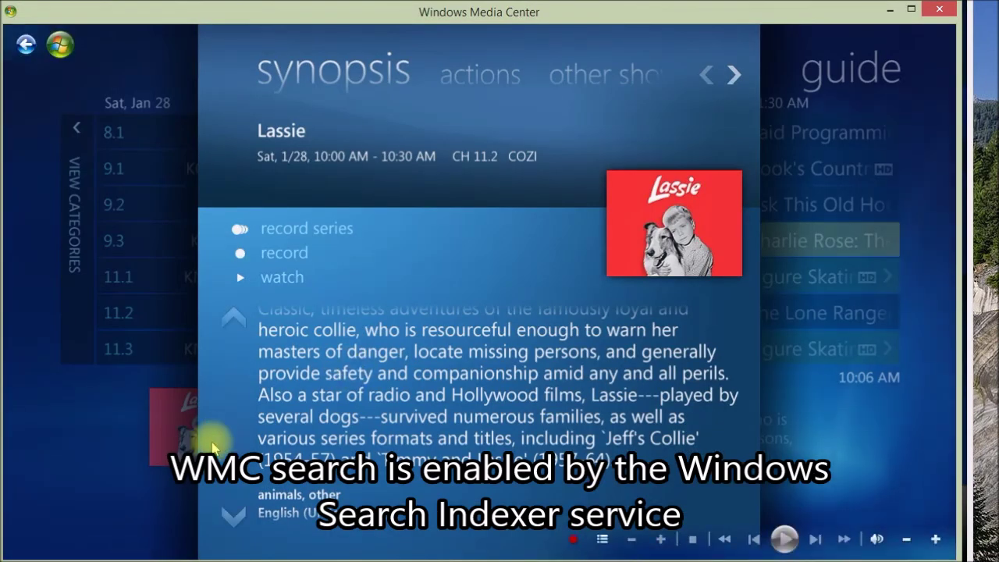
Switch to Windows Media Center, leave the Lassie synopsis and guide, and view the TV Signal settings before returning to the start screen
{"action": "left_click", "coordinate": [101, 472]}
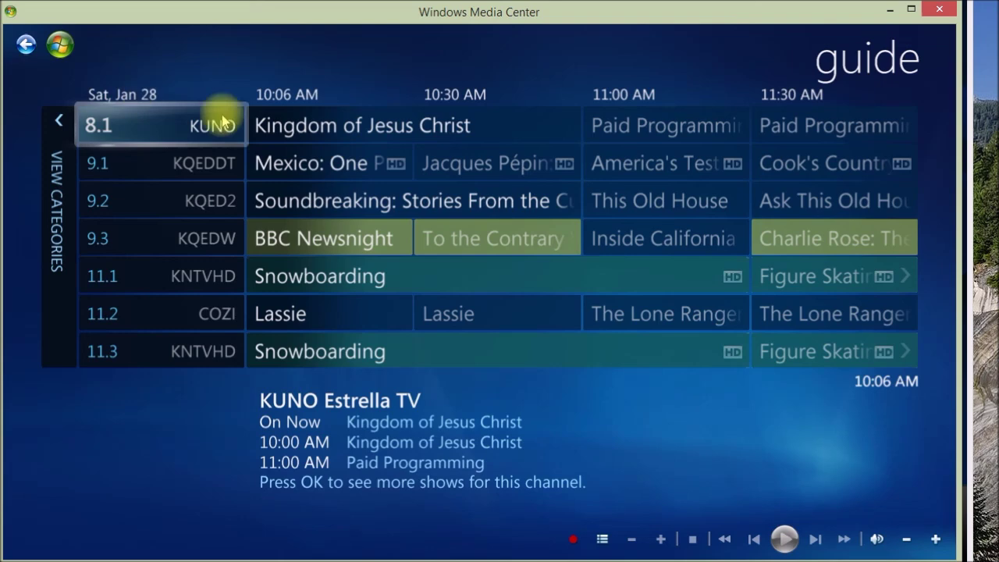
{"action": "left_click", "coordinate": [26, 44]}
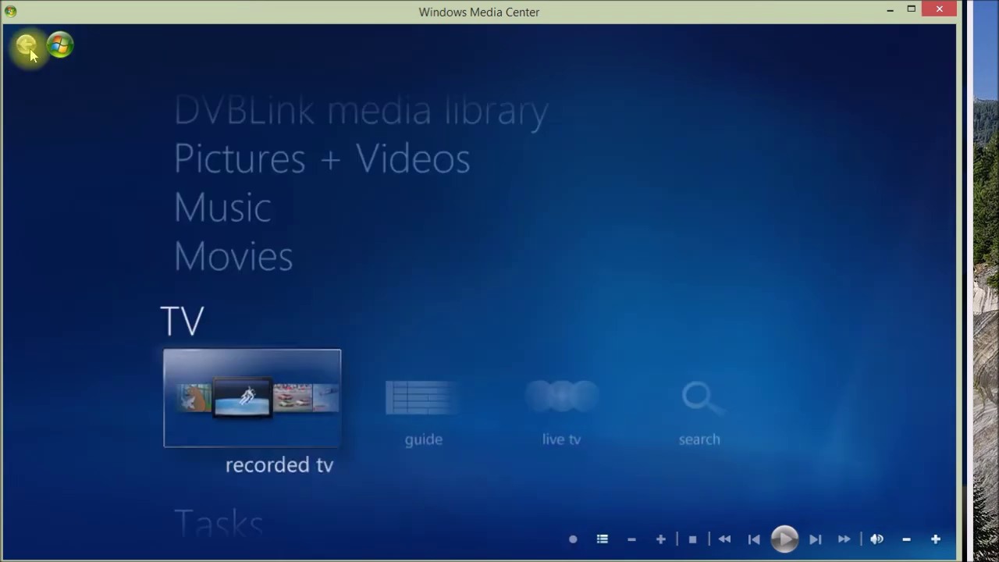
{"action": "left_click", "coordinate": [218, 522]}
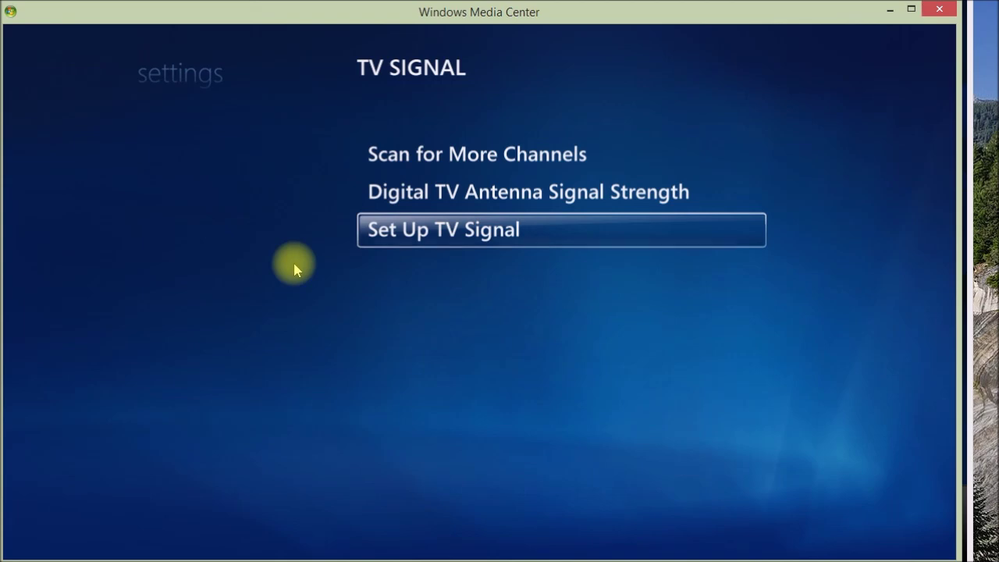
{"action": "mouse_move", "coordinate": [218, 200]}
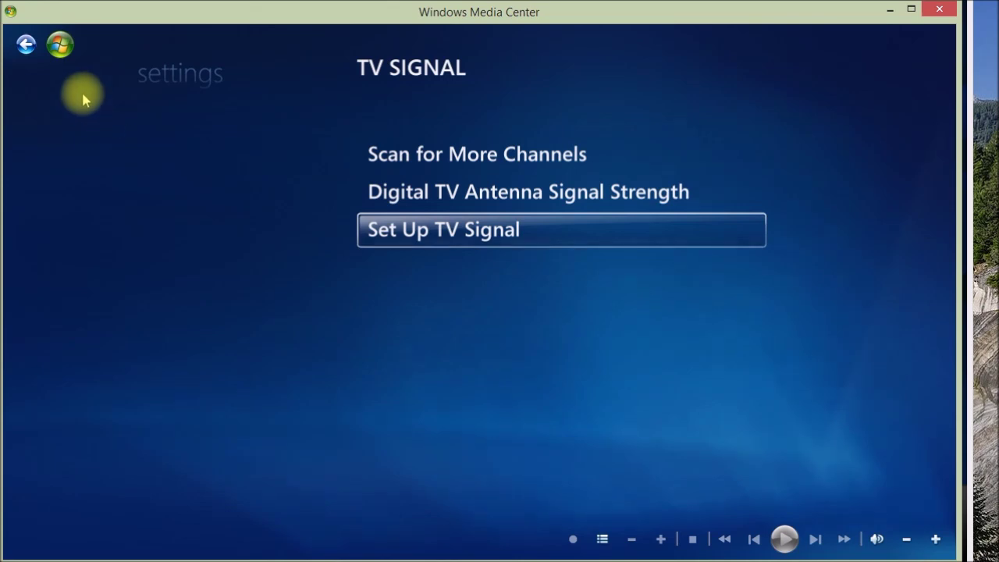
{"action": "left_click", "coordinate": [28, 47]}
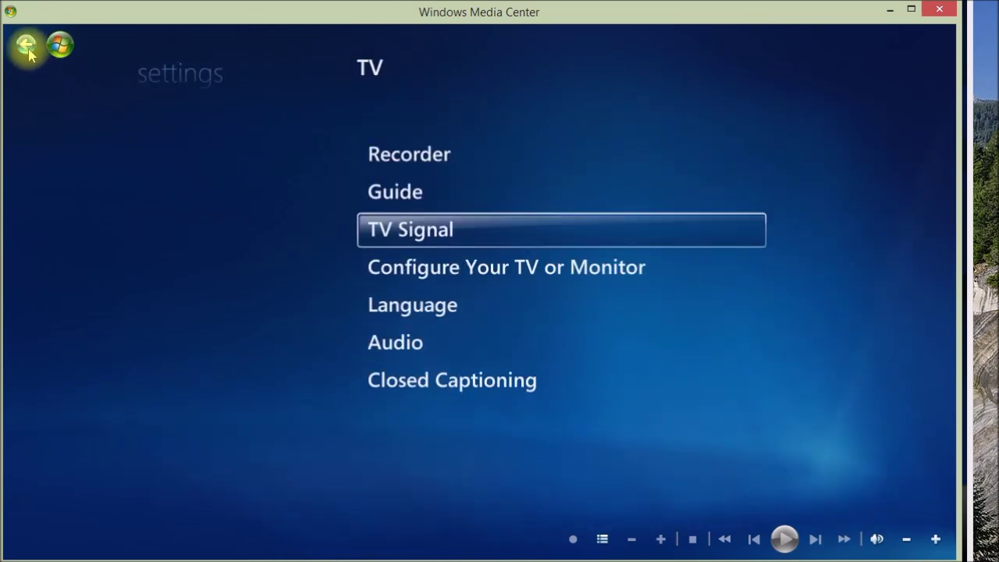
{"action": "left_click", "coordinate": [27, 46]}
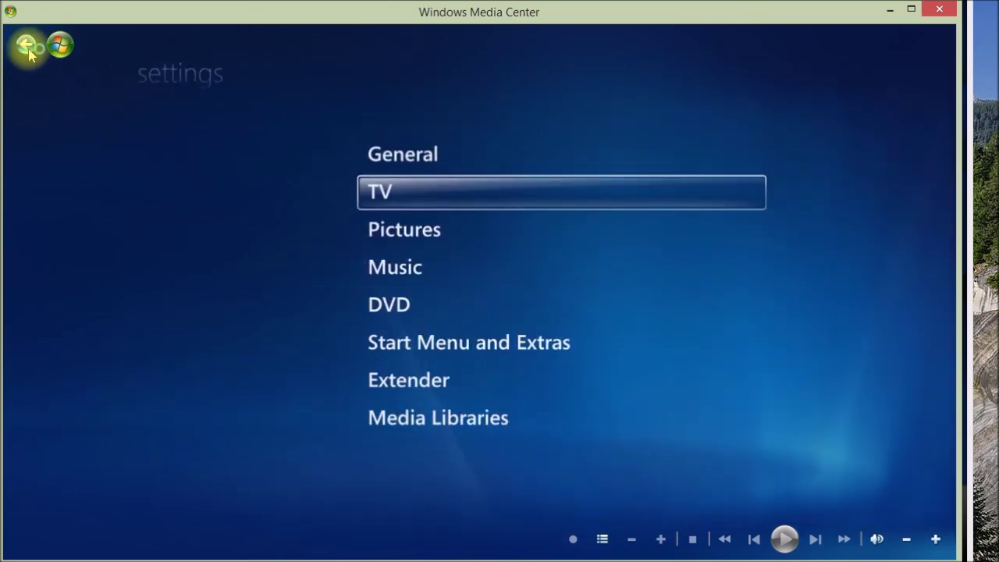
{"action": "left_click", "coordinate": [28, 47]}
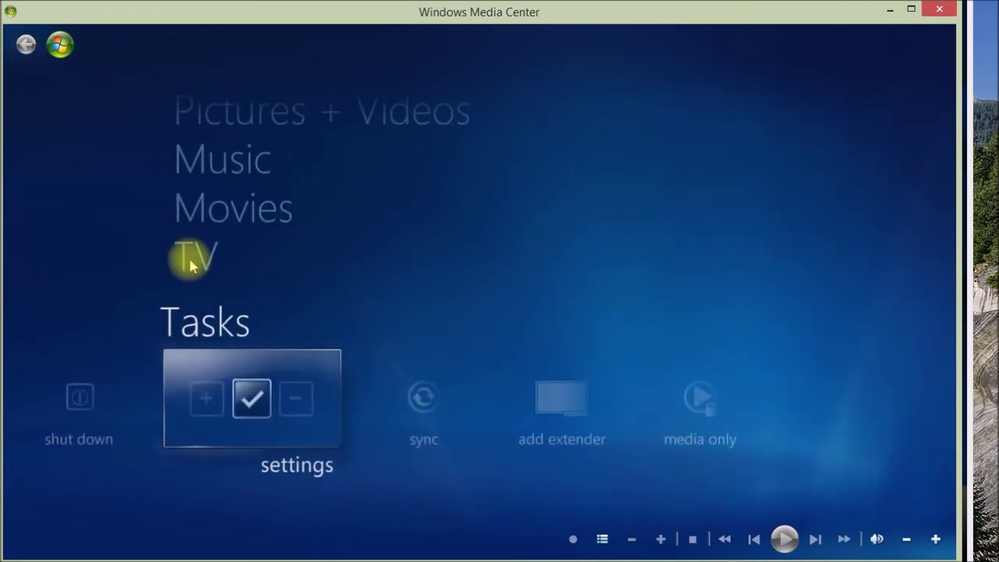
Open the TV guide and step through its view categories from Search down to News
{"action": "left_click", "coordinate": [190, 257]}
{"action": "left_click", "coordinate": [419, 398]}
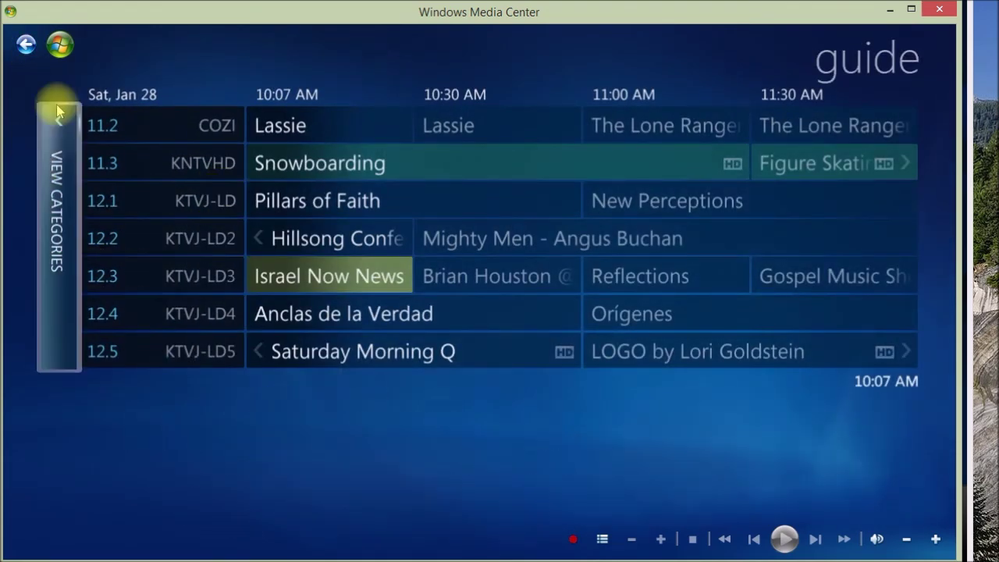
{"action": "left_click", "coordinate": [56, 125]}
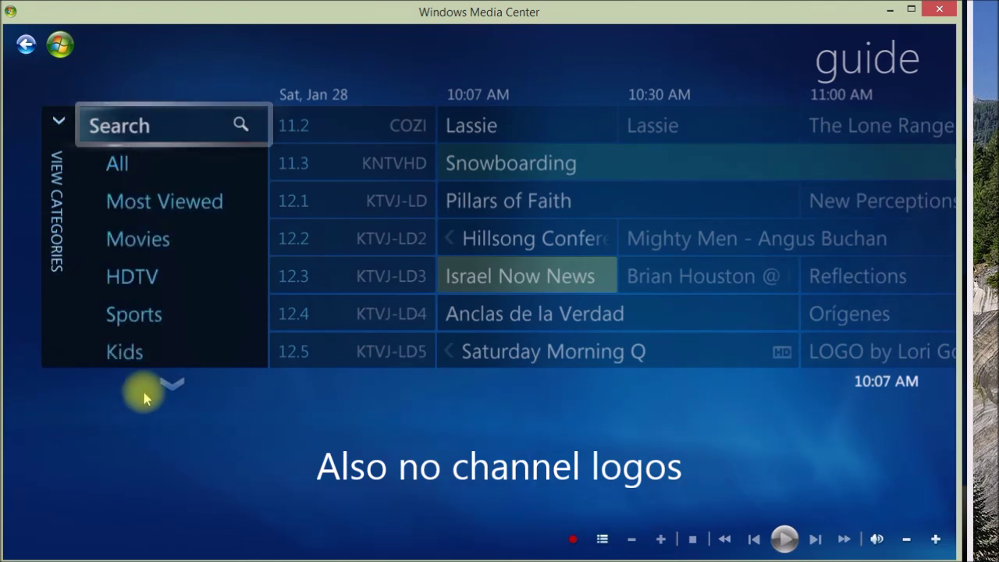
{"action": "left_click", "coordinate": [166, 384]}
{"action": "left_click", "coordinate": [165, 384]}
{"action": "left_click", "coordinate": [166, 384]}
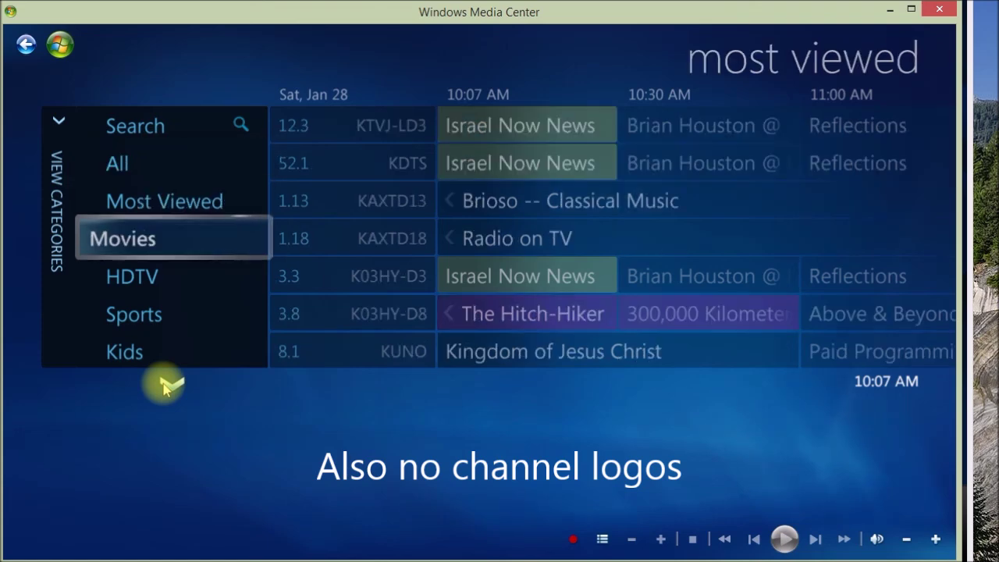
{"action": "left_click", "coordinate": [166, 384]}
{"action": "left_click", "coordinate": [165, 384]}
{"action": "left_click", "coordinate": [165, 384]}
{"action": "left_click", "coordinate": [166, 384]}
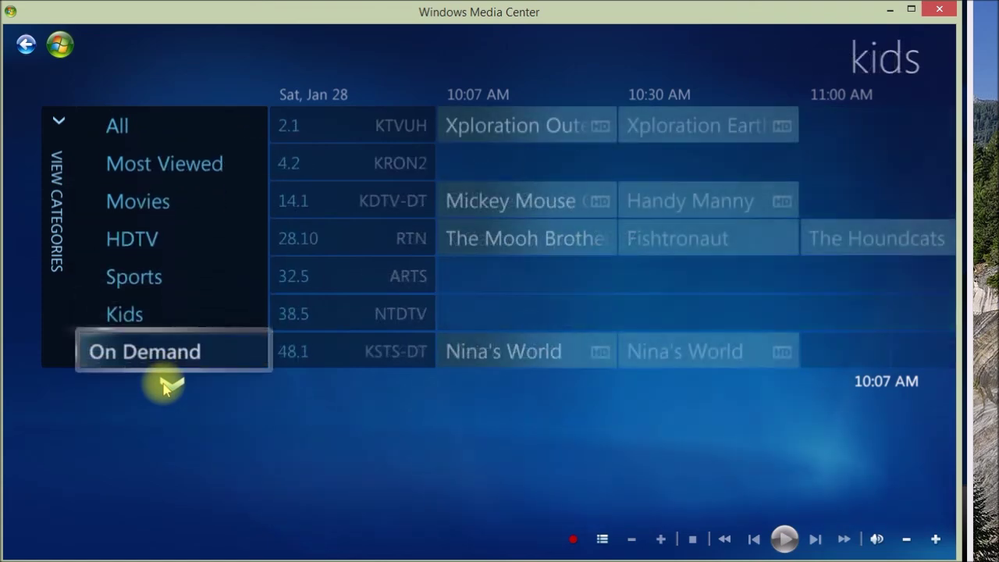
{"action": "left_click", "coordinate": [165, 384]}
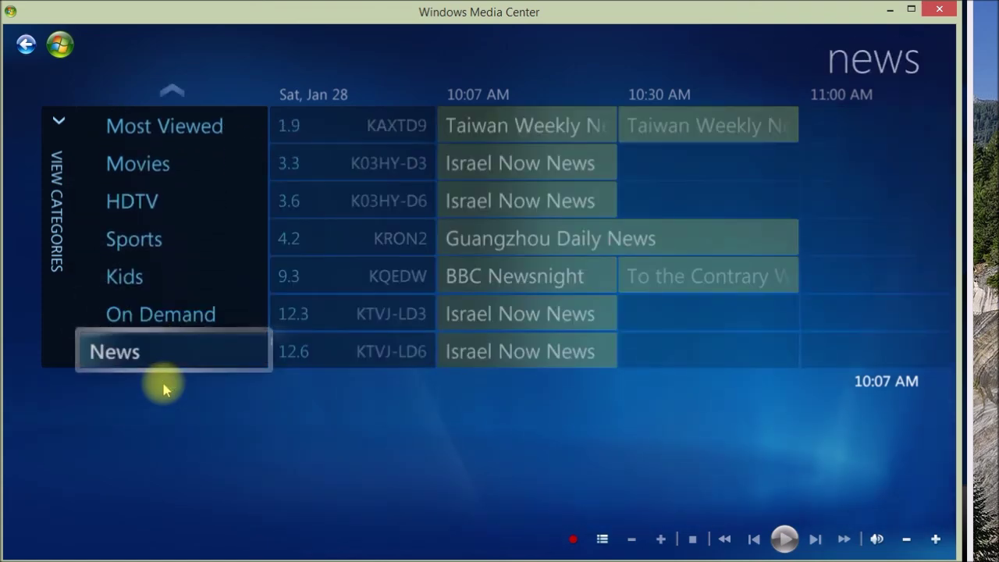
Filter the guide to the HDTV category and collapse the category list
{"action": "mouse_move", "coordinate": [73, 191]}
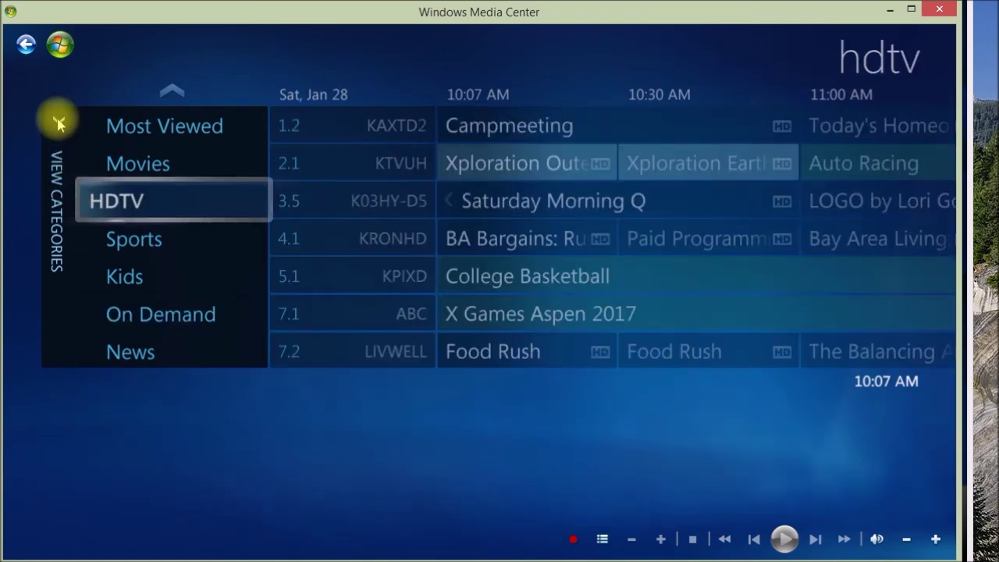
{"action": "left_click", "coordinate": [58, 123]}
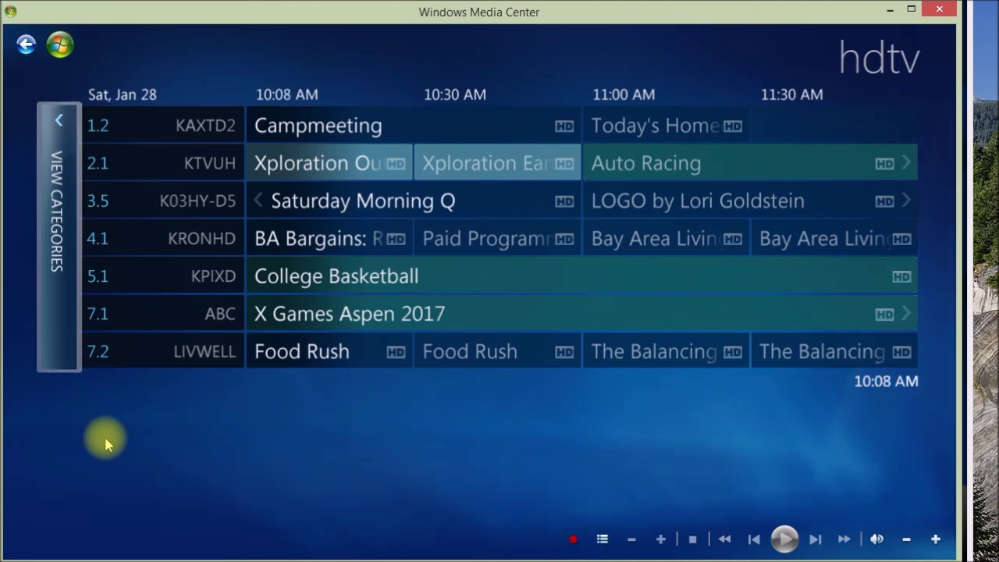
Restore the full unfiltered guide and view the summary of LOGO by Lori Goldstein on channel 3.5
{"action": "left_click", "coordinate": [59, 123]}
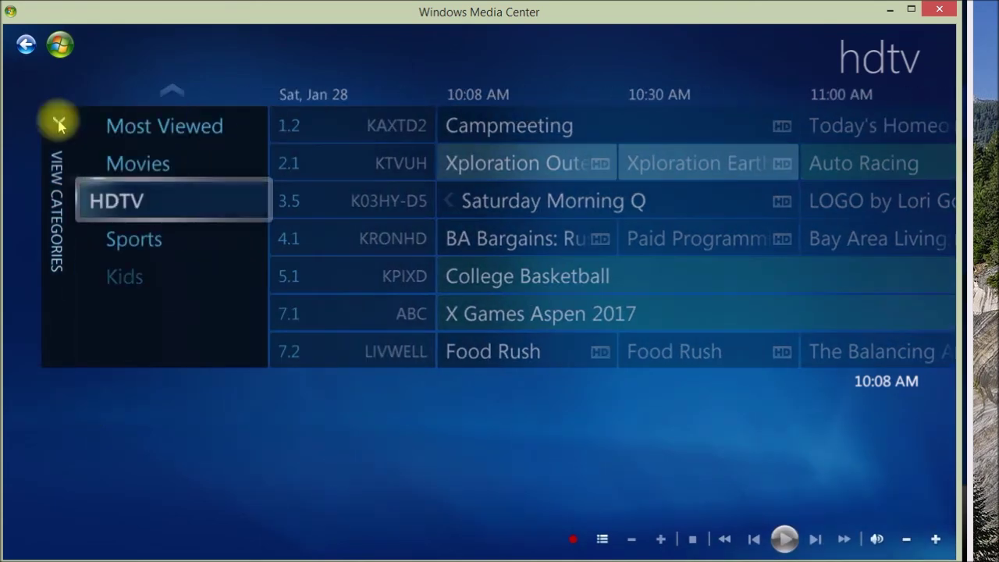
{"action": "mouse_move", "coordinate": [167, 127]}
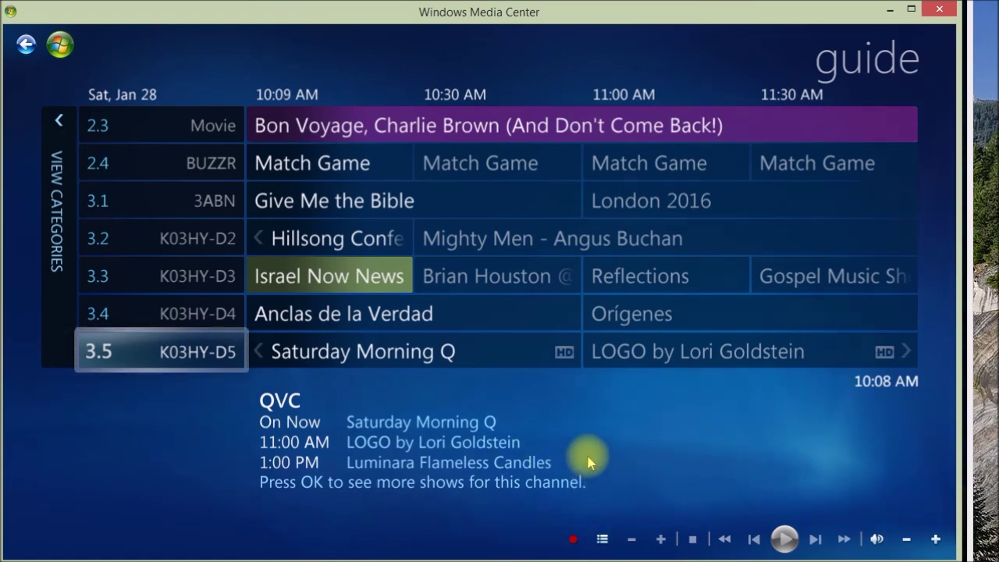
{"action": "key", "text": "Right"}
{"action": "key", "text": "Right"}
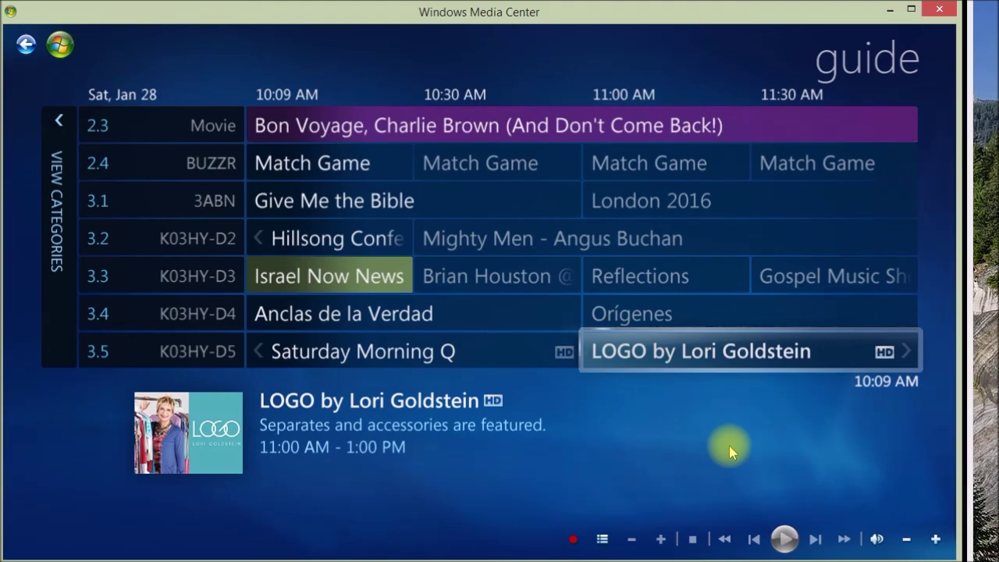